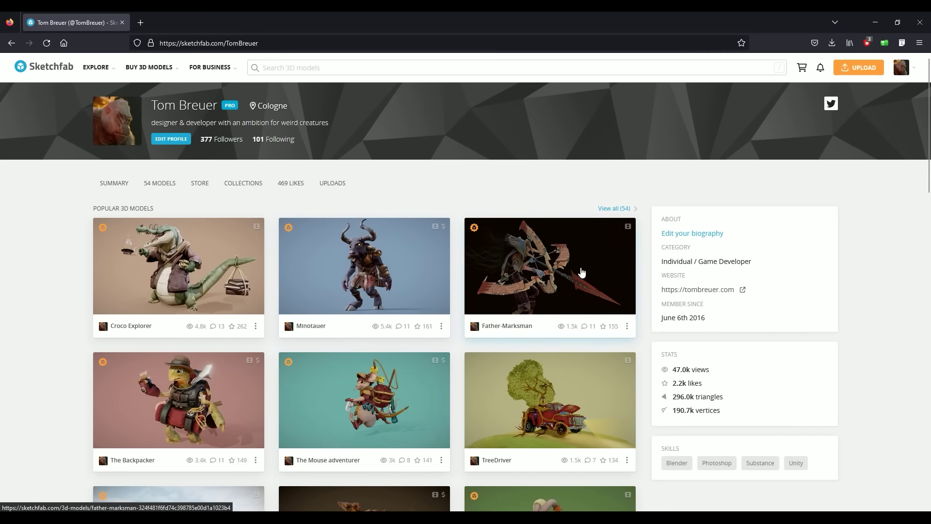
# Step: Browse the artist's Sketchfab models and view The Backpacker in the 3D viewer
pyautogui.scroll(-3, 923, 173)
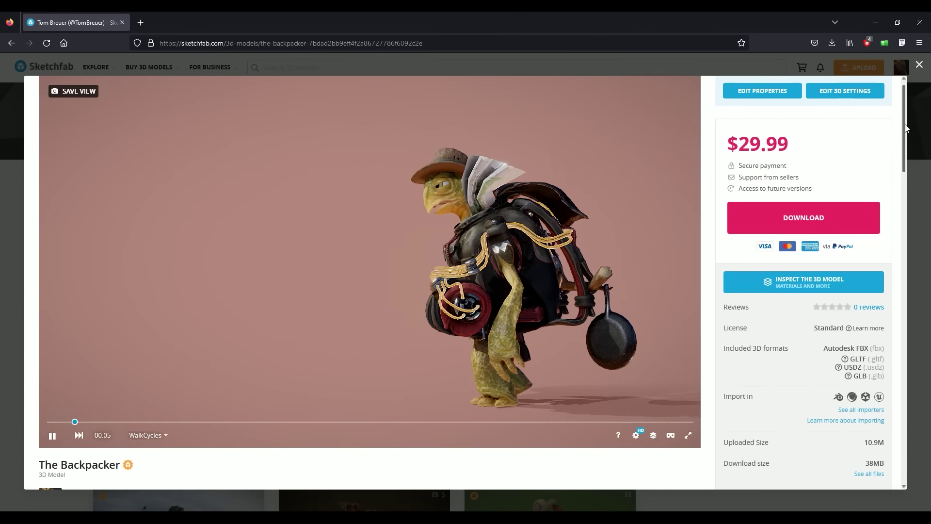
pyautogui.moveTo(905, 123); pyautogui.dragTo(905, 120)
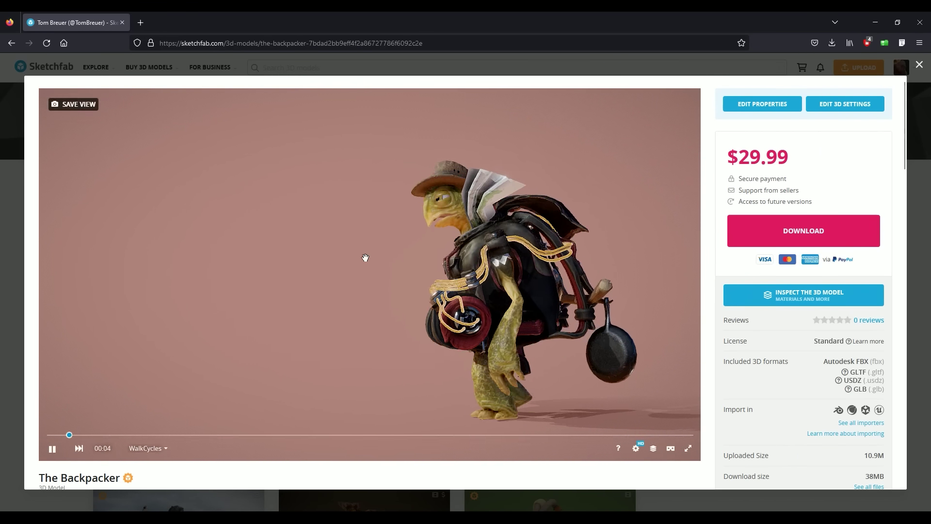
pyautogui.moveTo(364, 258); pyautogui.dragTo(408, 259)
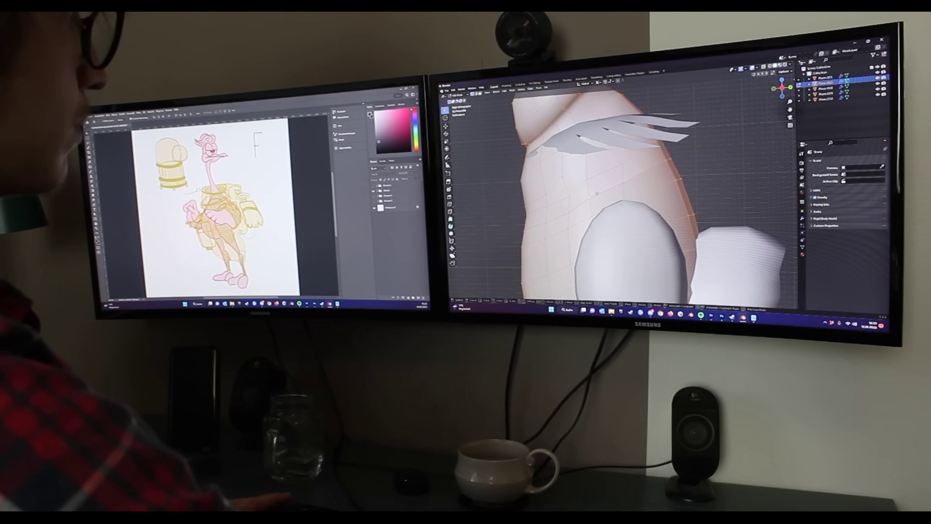
pyautogui.press('n')
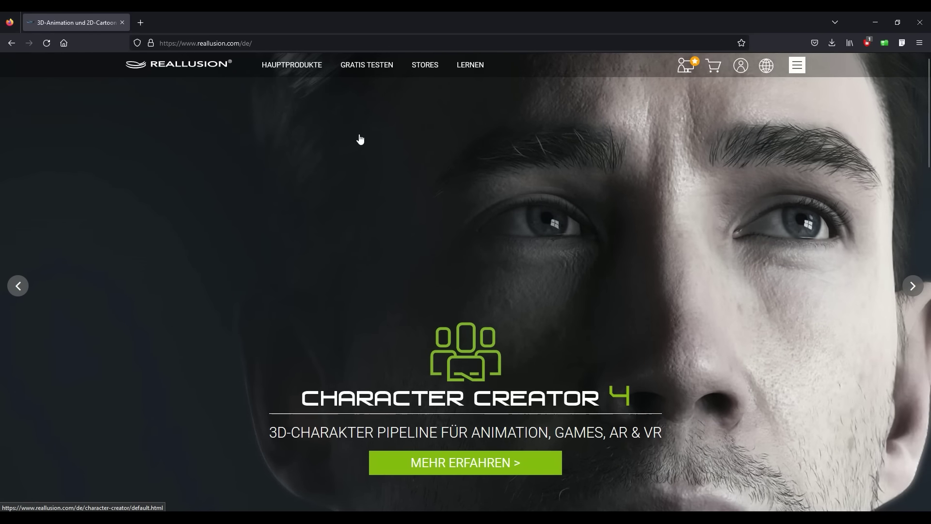
pyautogui.moveTo(293, 69)
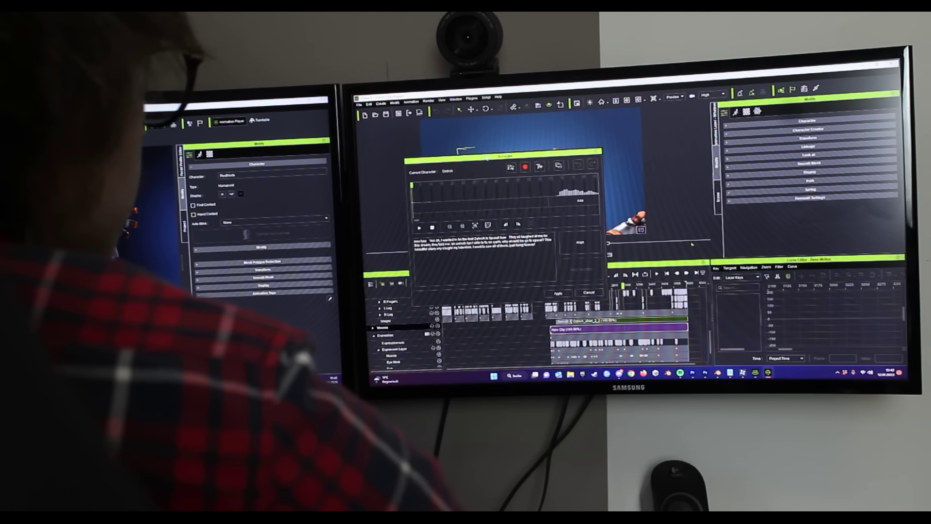
pyautogui.moveTo(487, 157); pyautogui.dragTo(687, 163)
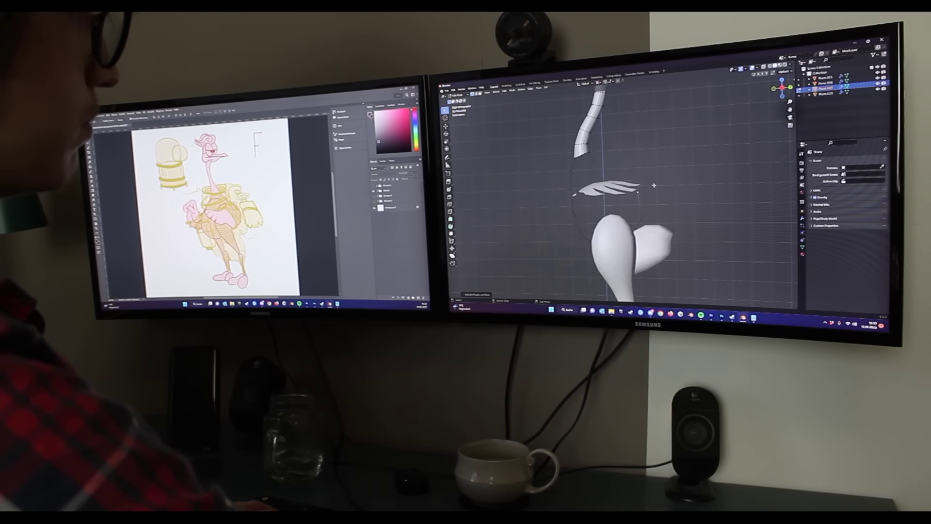
pyautogui.click(620, 174)
pyautogui.scroll(-1, 620, 174)
pyautogui.keyDown('shift'); pyautogui.moveTo(620, 174); pyautogui.dragTo(588, 141, button='middle'); pyautogui.keyUp('shift')
pyautogui.click(623, 163)
pyautogui.press('g')
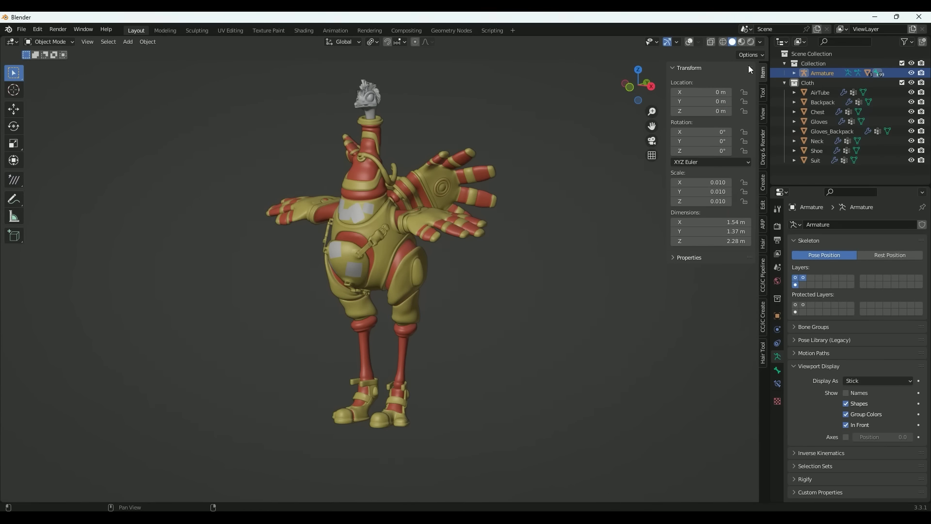
pyautogui.click(760, 42)
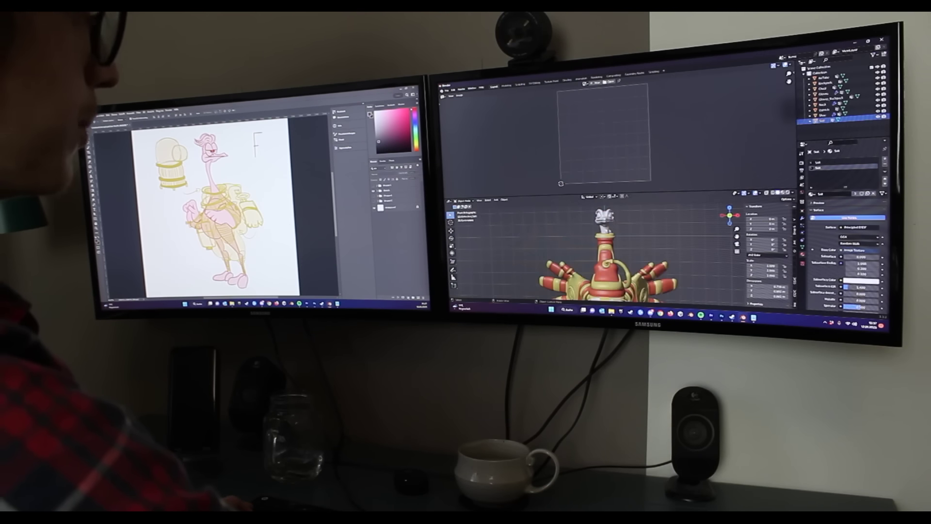
pyautogui.click(604, 219)
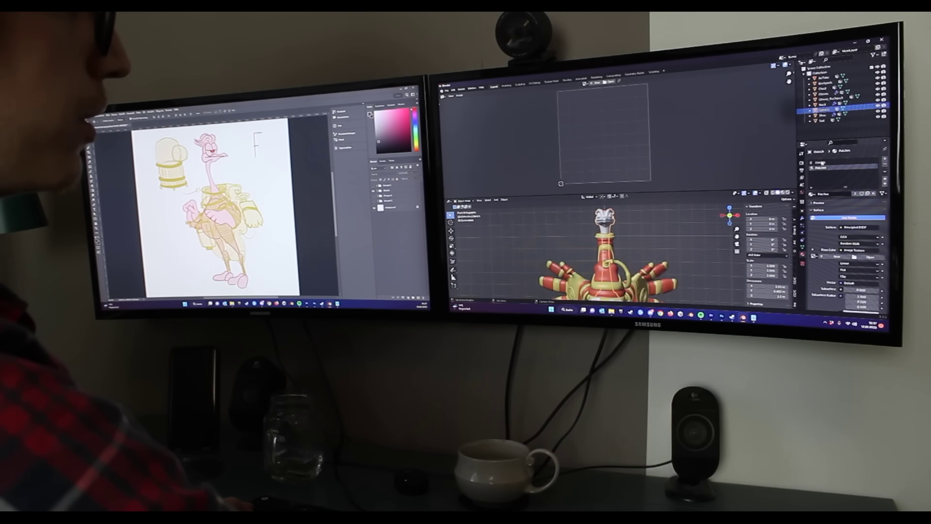
pyautogui.click(818, 204)
pyautogui.click(818, 255)
pyautogui.press('Tab')
pyautogui.scroll(4, 608, 146)
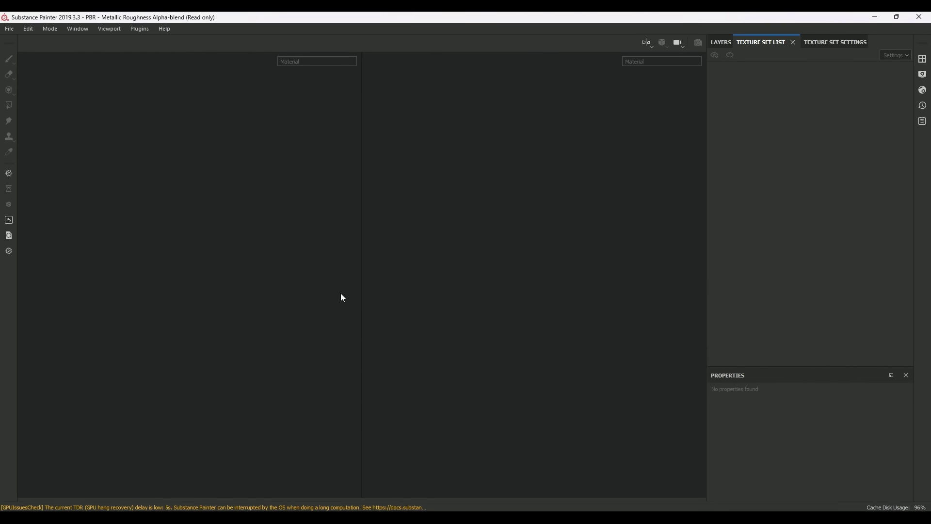
# Step: In Substance Painter, bake the mesh maps for all of the ostrich's texture sets
pyautogui.keyDown('alt'); pyautogui.moveTo(251, 262); pyautogui.dragTo(252, 265); pyautogui.keyUp('alt')
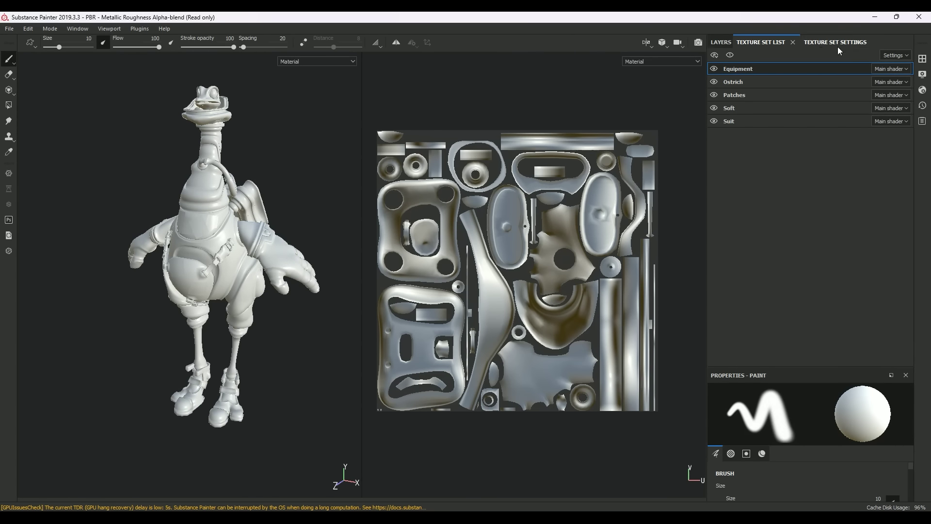
pyautogui.click(837, 44)
pyautogui.click(882, 243)
pyautogui.click(354, 164)
pyautogui.click(342, 131)
pyautogui.click(342, 176)
pyautogui.click(465, 416)
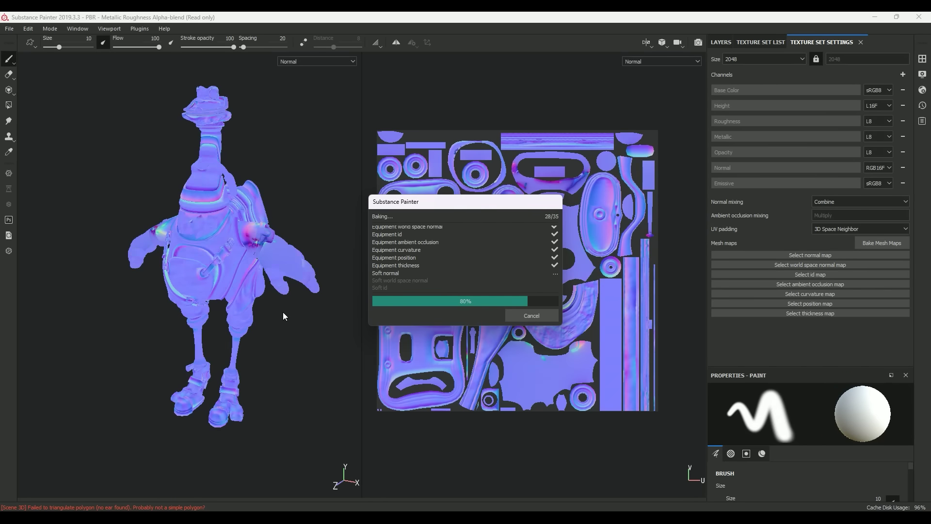
pyautogui.click(532, 316)
# Step: Hide the Ostrich and Patches texture sets and make Suit the active texture set
pyautogui.click(728, 43)
pyautogui.click(760, 43)
pyautogui.click(713, 81)
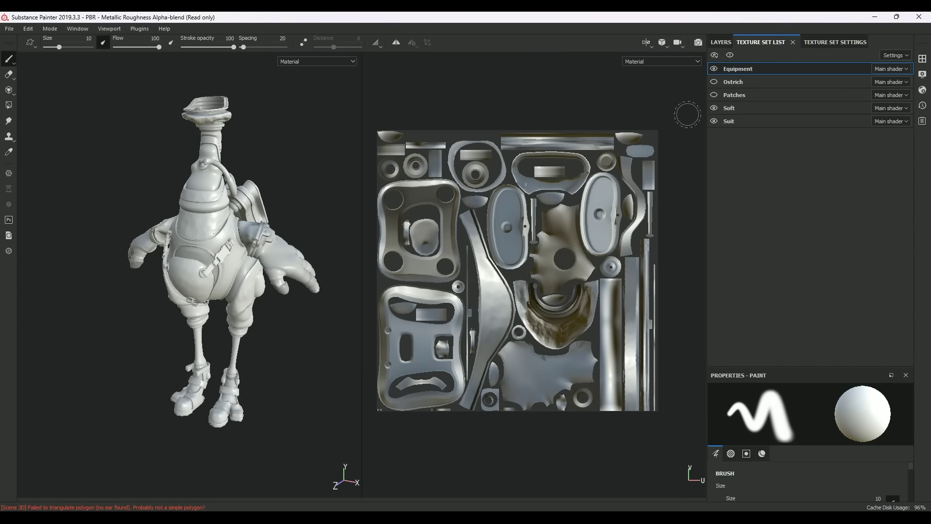
pyautogui.click(729, 121)
# Step: Add two fill layers to the Suit texture set and give the upper one a dark base color
pyautogui.click(721, 42)
pyautogui.click(754, 84)
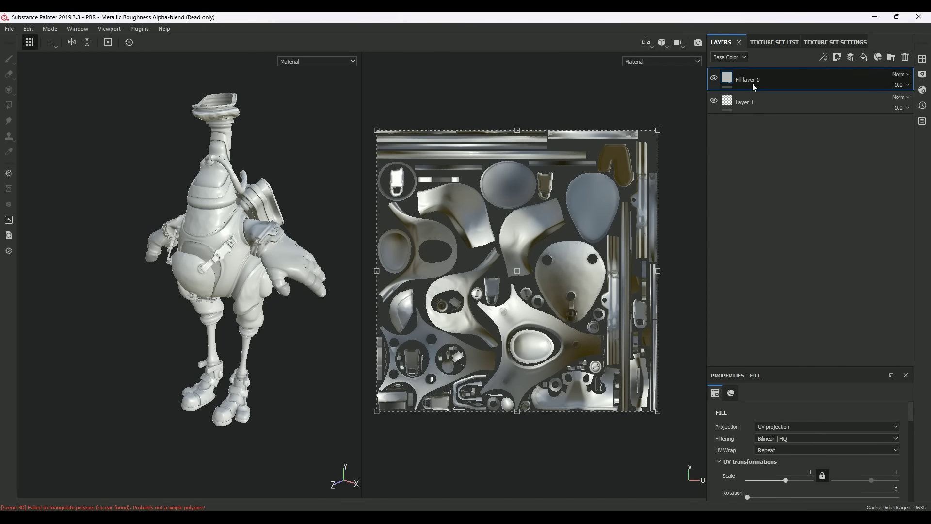
pyautogui.click(864, 57)
pyautogui.scroll(-5, 763, 451)
pyautogui.click(776, 469)
pyautogui.click(779, 425)
# Step: Show only the Base Color channel in the 3D view and add a black mask to Fill layer 2
pyautogui.click(318, 62)
pyautogui.click(301, 92)
pyautogui.click(837, 57)
pyautogui.click(855, 79)
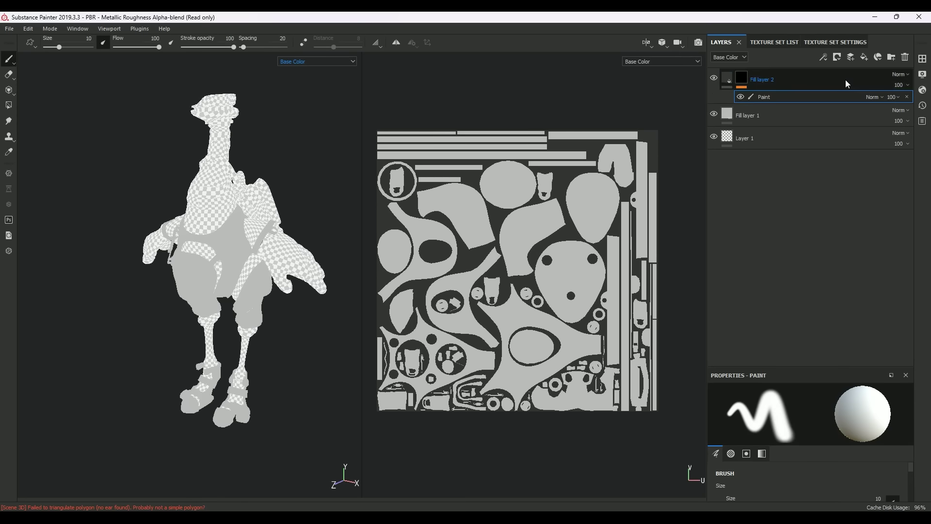
# Step: Use Polygon Fill in UV chunk mode to reveal Fill layer 2 on the trim bands at the arm opening and side
pyautogui.click(9, 105)
pyautogui.scroll(5, 199, 189)
pyautogui.click(76, 43)
pyautogui.click(37, 185)
pyautogui.keyDown('alt'); pyautogui.moveTo(146, 204); pyautogui.dragTo(126, 208); pyautogui.keyUp('alt')
pyautogui.click(200, 150)
pyautogui.click(204, 241)
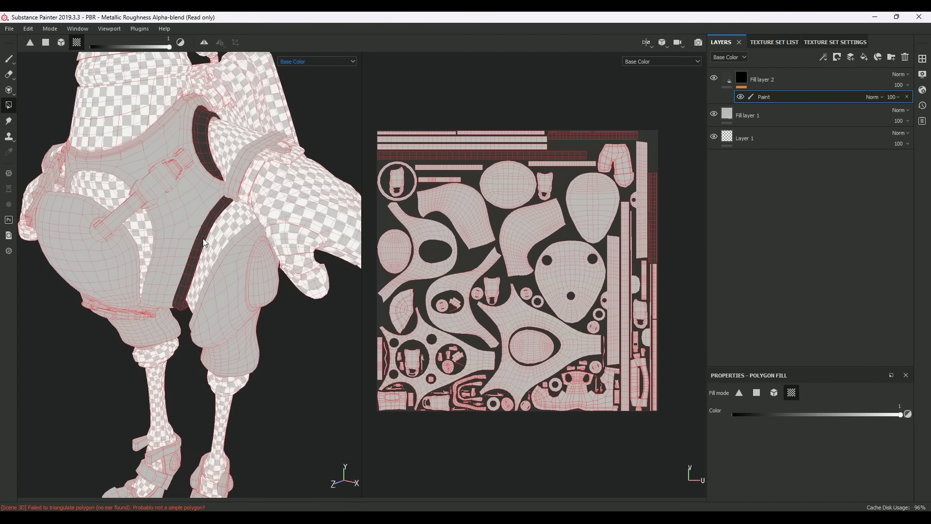
# Step: Reveal Fill layer 2 on the remaining trim bands around the suit's chest and opposite side, and return to the Paint tool
pyautogui.moveTo(204, 243)
pyautogui.keyDown('alt'); pyautogui.mouseDown()
pyautogui.moveTo(308, 233)
pyautogui.moveTo(145, 185)
pyautogui.mouseUp(); pyautogui.keyUp('alt')
pyautogui.click(160, 272)
pyautogui.click(121, 160)
pyautogui.click(8, 58)
pyautogui.scroll(-3, 190, 194)
pyautogui.keyDown('alt'); pyautogui.moveTo(194, 190); pyautogui.dragTo(190, 215, button='middle'); pyautogui.keyUp('alt')
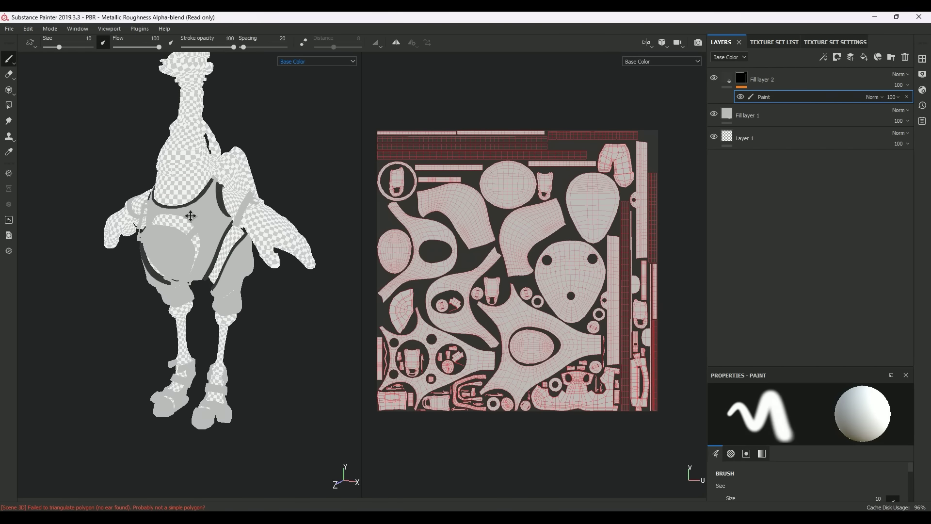
# Step: Open the recent project Ostrich_Astronaut.spp and view the textured ostrich from several sides
pyautogui.click(774, 42)
pyautogui.click(9, 29)
pyautogui.moveTo(29, 60)
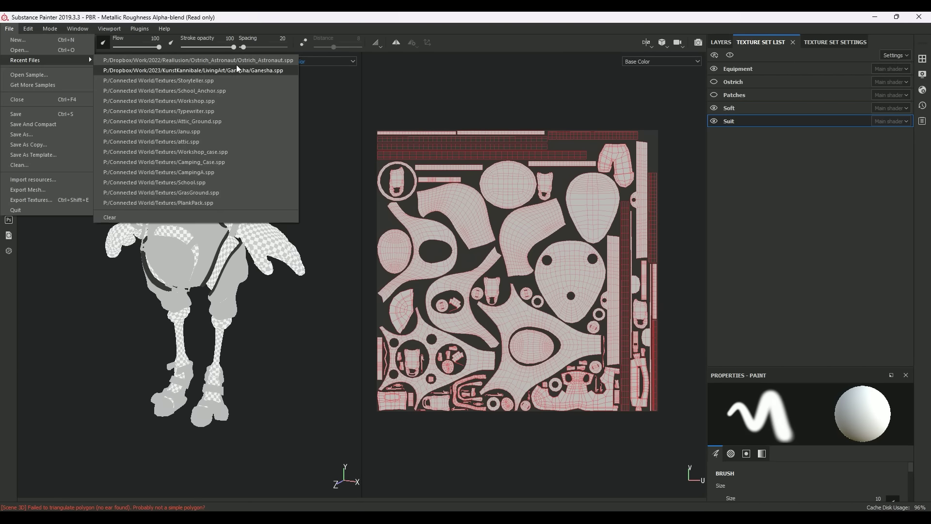
pyautogui.click(237, 60)
pyautogui.click(430, 279)
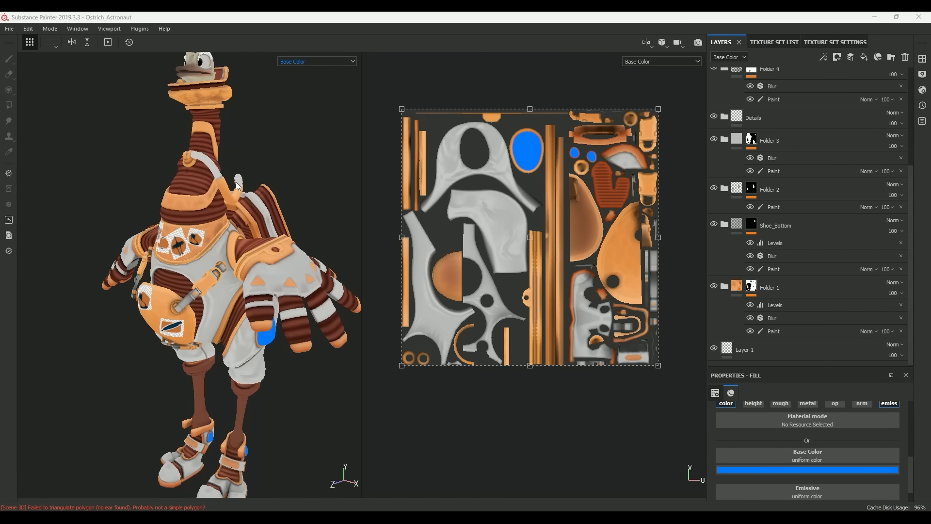
pyautogui.scroll(-3, 225, 196)
pyautogui.scroll(3, 170, 225)
pyautogui.scroll(-3, 185, 241)
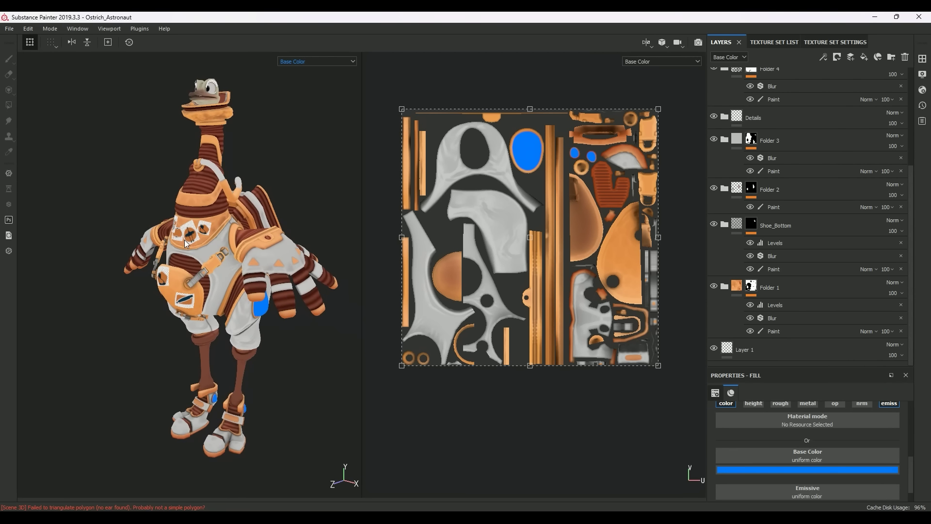
pyautogui.keyDown('alt'); pyautogui.moveTo(186, 243); pyautogui.dragTo(286, 300); pyautogui.keyUp('alt')
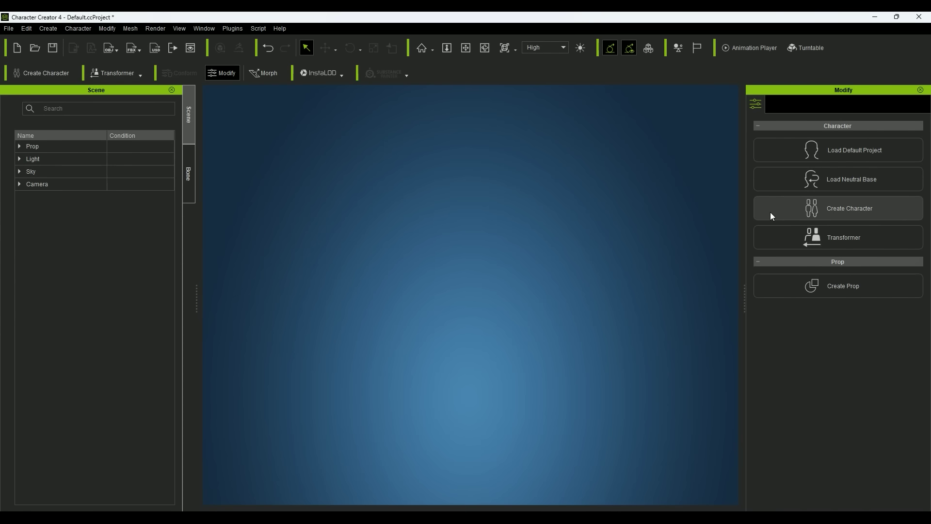
# Step: Switch to Character Creator and import Ostrich_Body.fbx as a character
pyautogui.click(771, 214)
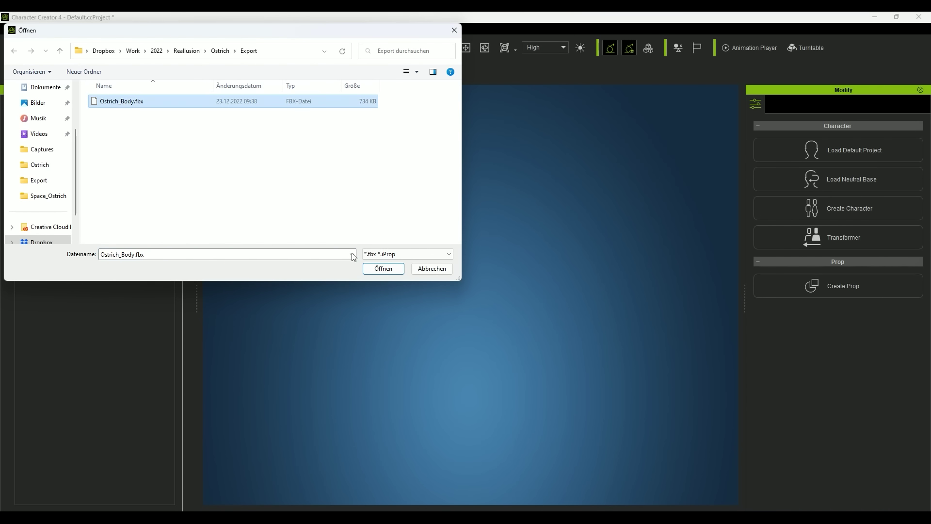
pyautogui.click(375, 269)
pyautogui.click(391, 342)
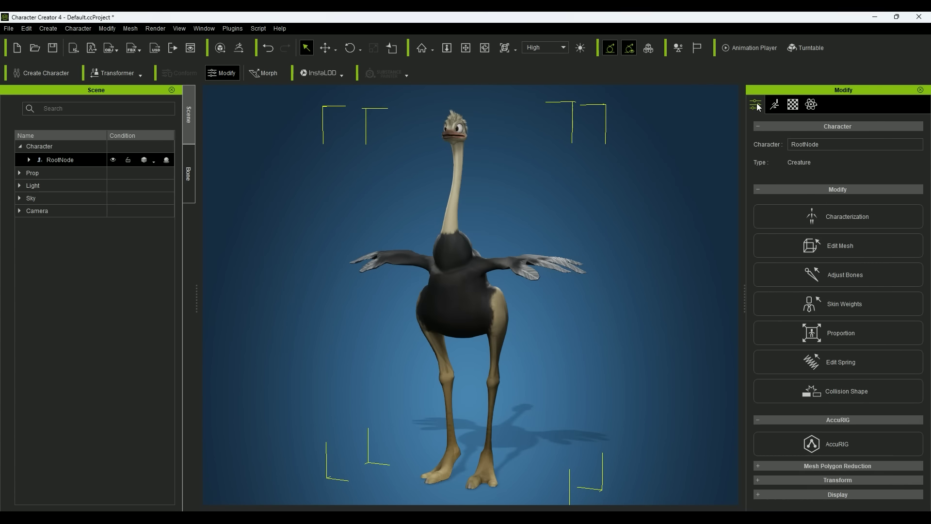
# Step: Start AccuRIG on the ostrich in orthographic view and create the joint guides for all meshes
pyautogui.click(859, 445)
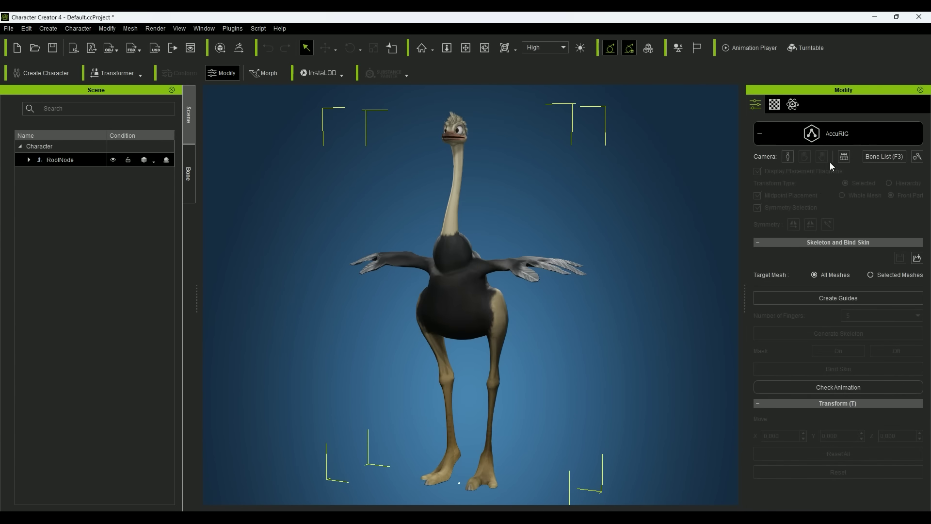
pyautogui.click(844, 156)
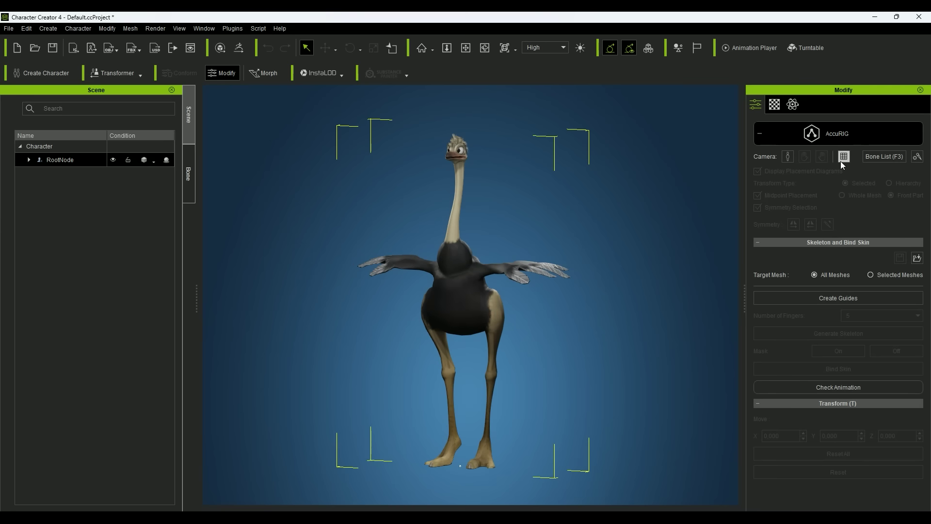
pyautogui.click(799, 299)
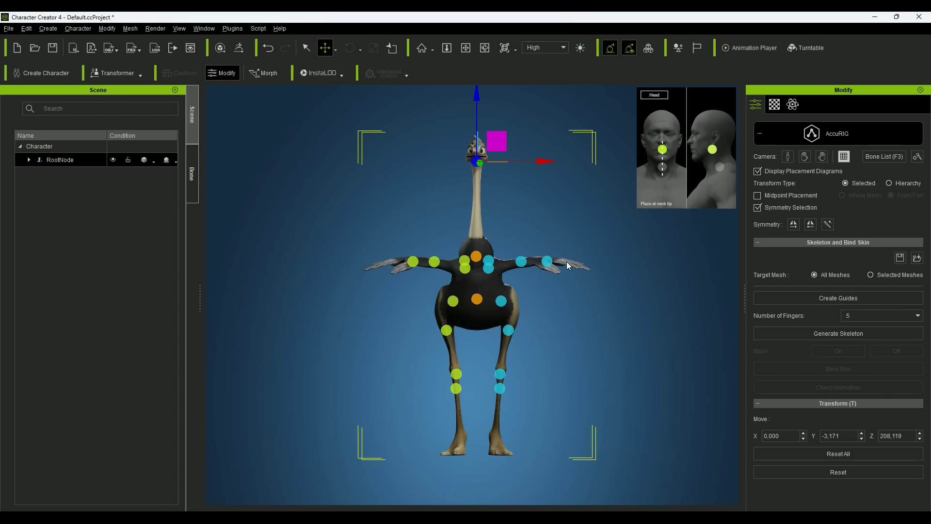
# Step: Check the placement of the ankle and toebase guides on the ostrich's foot from the side
pyautogui.scroll(-1, 504, 258)
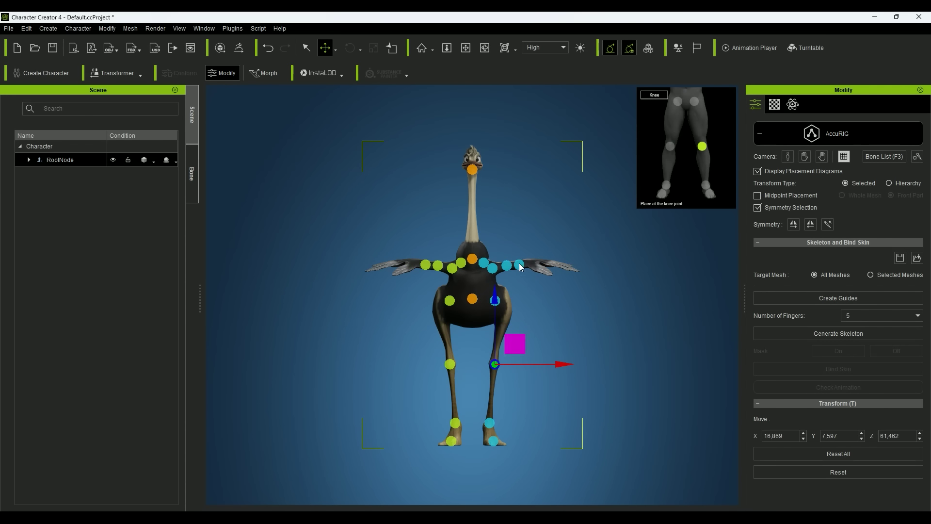
pyautogui.moveTo(519, 264); pyautogui.dragTo(564, 334, button='right')
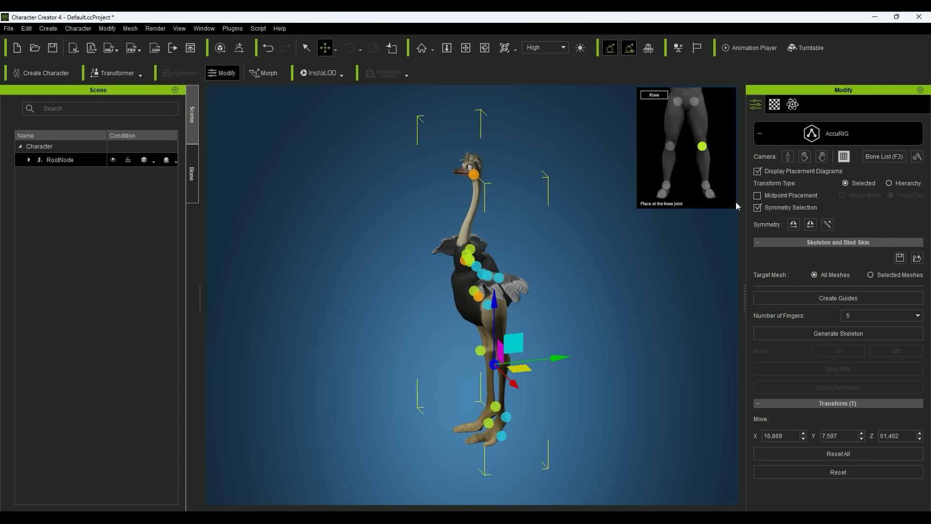
pyautogui.click(505, 418)
pyautogui.click(502, 436)
pyautogui.press('f')
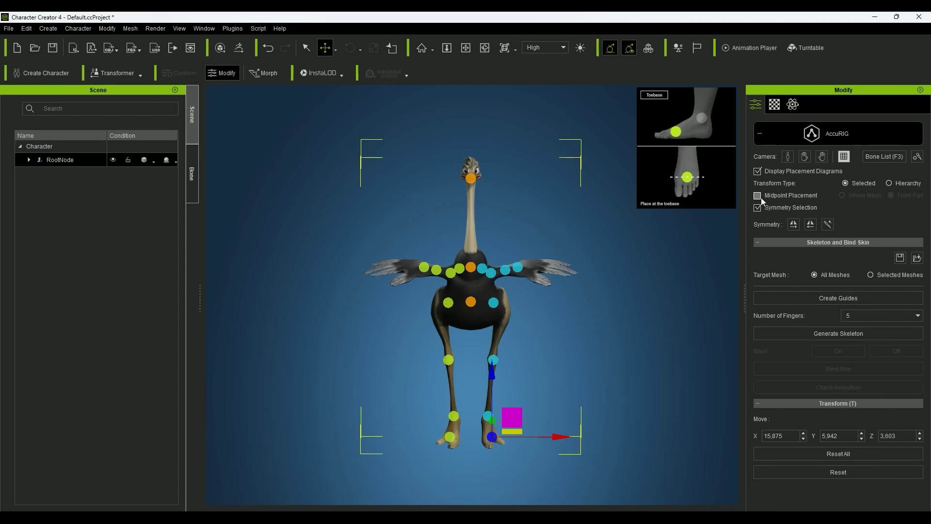
# Step: Enable Midpoint Placement for the front part and move the elbow guide inward along the wing to about X 24.1
pyautogui.click(518, 268)
pyautogui.moveTo(519, 273); pyautogui.dragTo(536, 333, button='right')
pyautogui.click(506, 275)
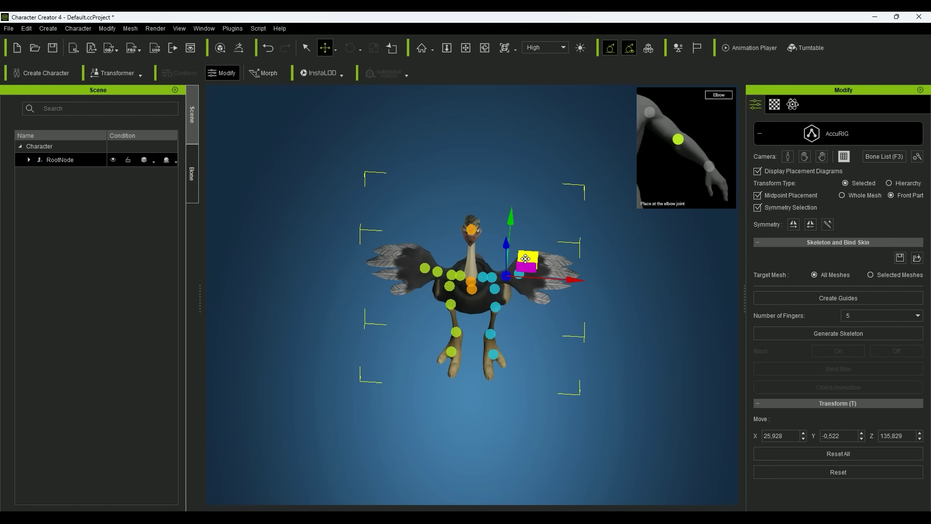
pyautogui.press('f')
pyautogui.moveTo(528, 256); pyautogui.dragTo(320, 270)
pyautogui.press('f')
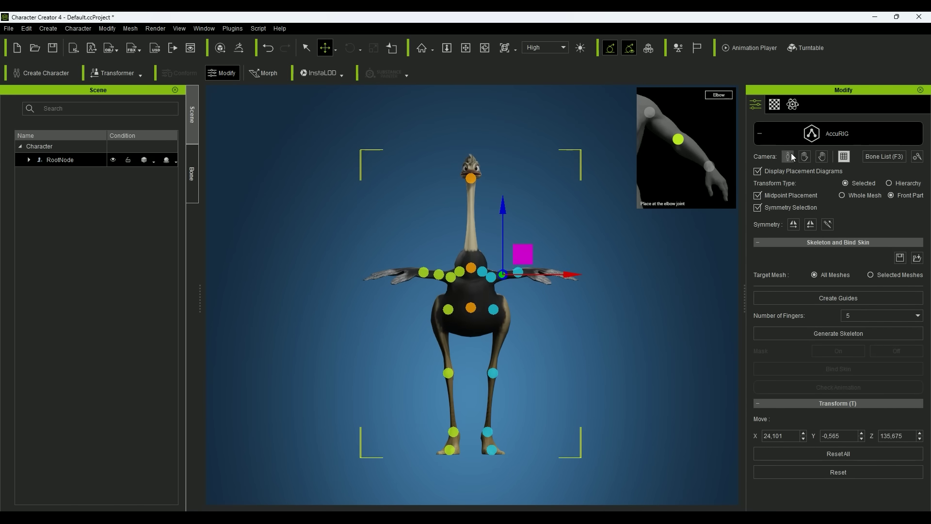
# Step: Reset the camera to the full body and generate the skeleton with five fingers
pyautogui.click(789, 156)
pyautogui.click(793, 333)
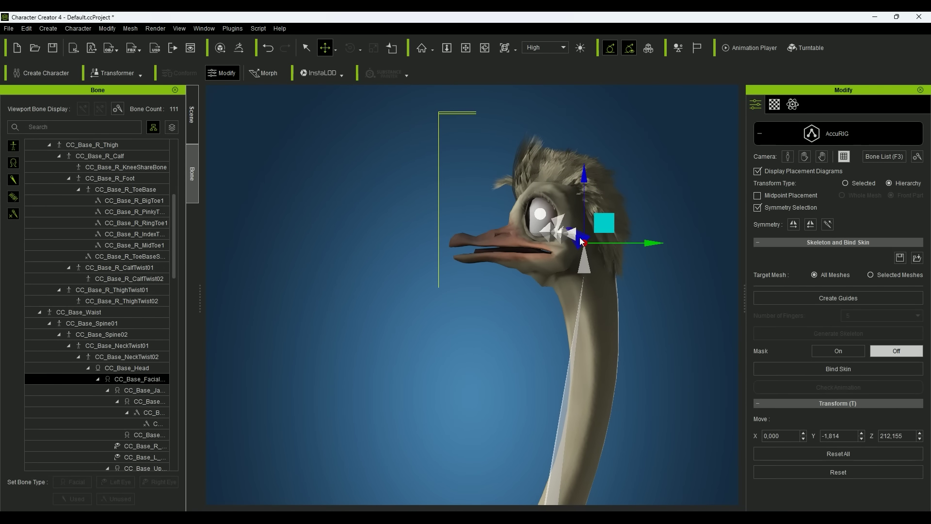
# Step: Align the jaw, tongue and upper jaw bones with the ostrich's beak and bind the skin to the skeleton
pyautogui.click(576, 243)
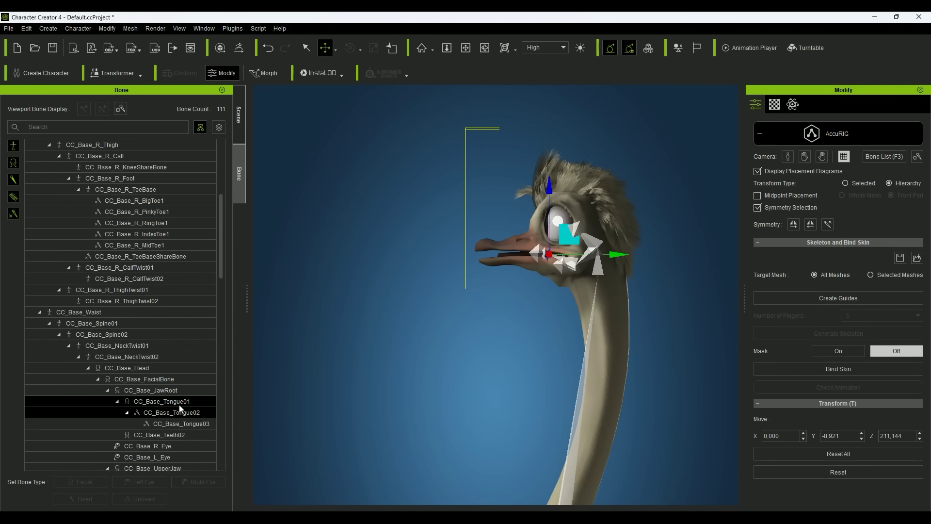
pyautogui.click(188, 424)
pyautogui.click(155, 468)
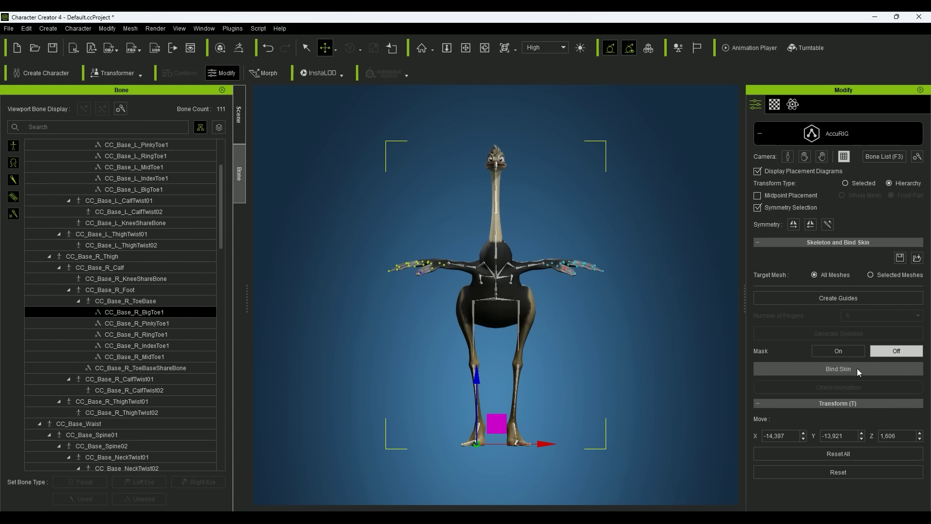
pyautogui.click(801, 368)
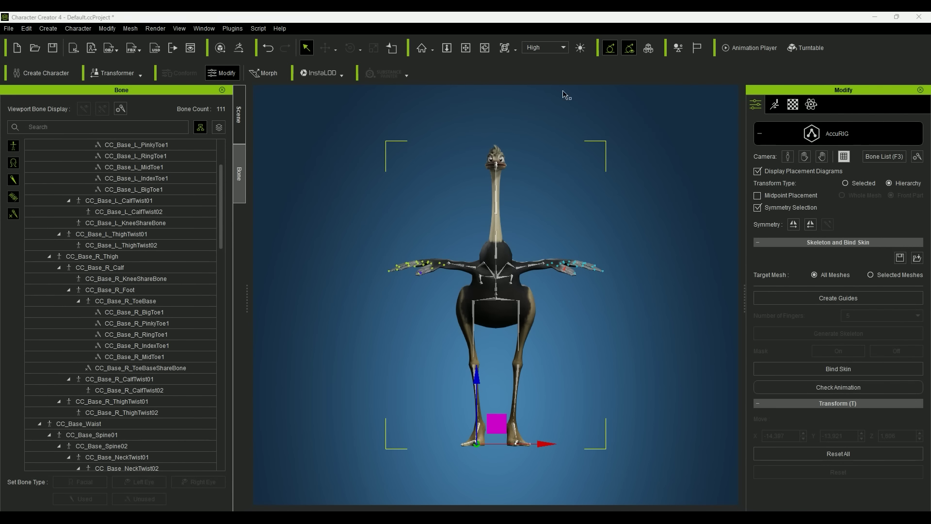
# Step: Turn on the animation check and apply the neutral Idle_01_N motion to the ostrich
pyautogui.click(805, 388)
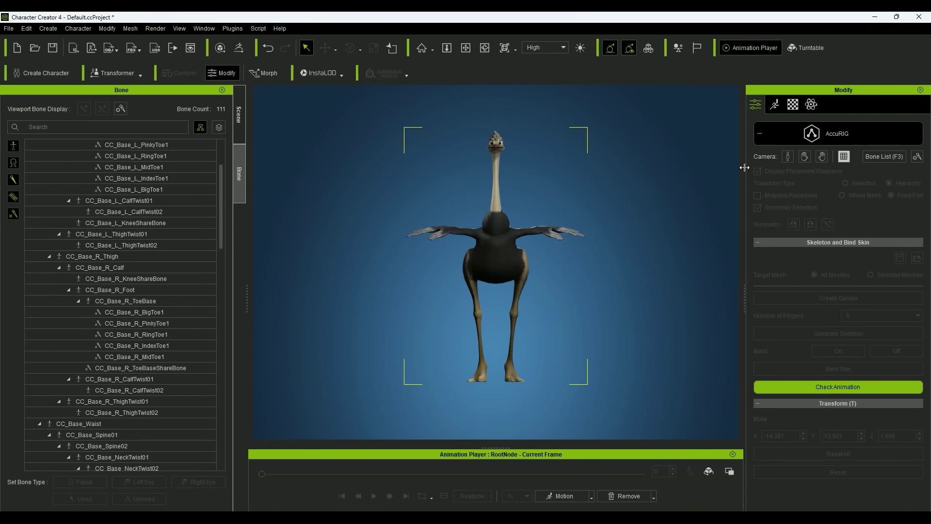
pyautogui.click(591, 496)
pyautogui.moveTo(609, 377)
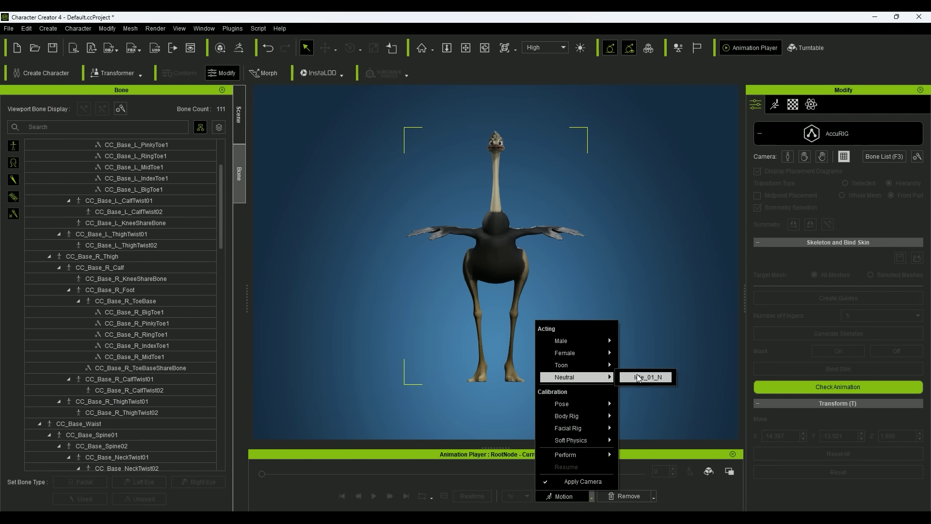
pyautogui.click(655, 379)
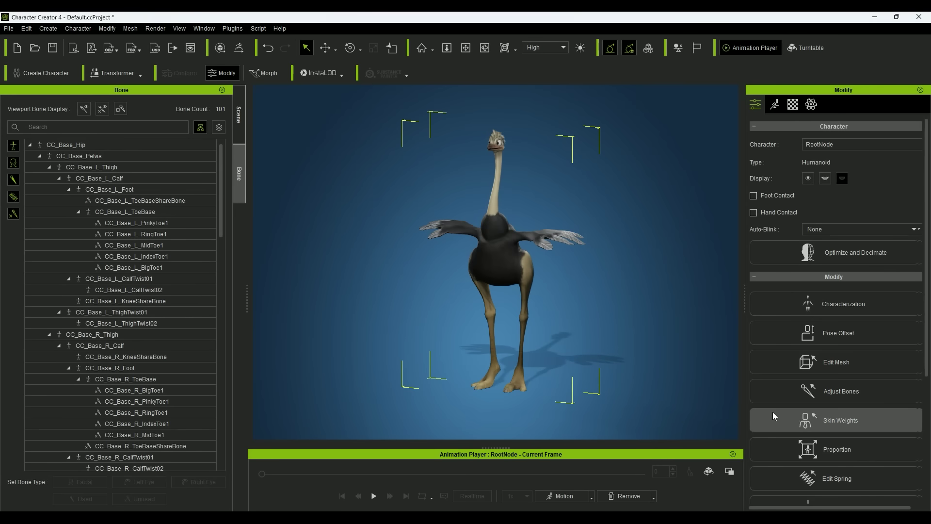
# Step: Set up mirrored smoothing of the skin weights for the CC_Base_L_ForearmTwist02 bone and leave Skin Weights
pyautogui.click(773, 413)
pyautogui.scroll(5, 499, 272)
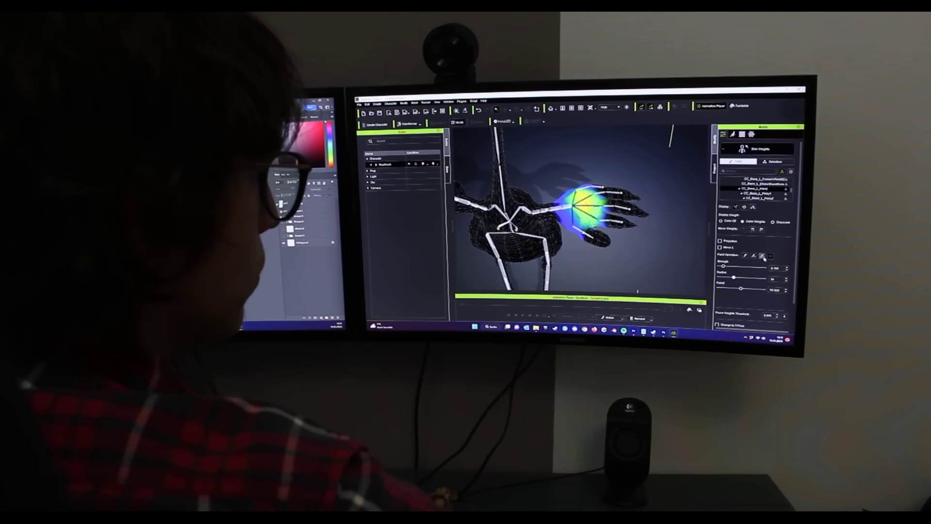
pyautogui.click(763, 256)
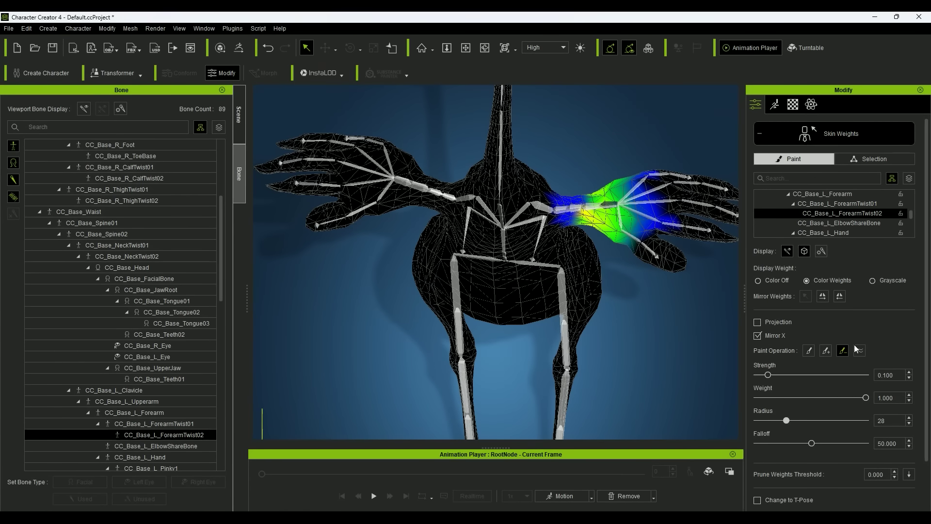
pyautogui.scroll(-7, 576, 243)
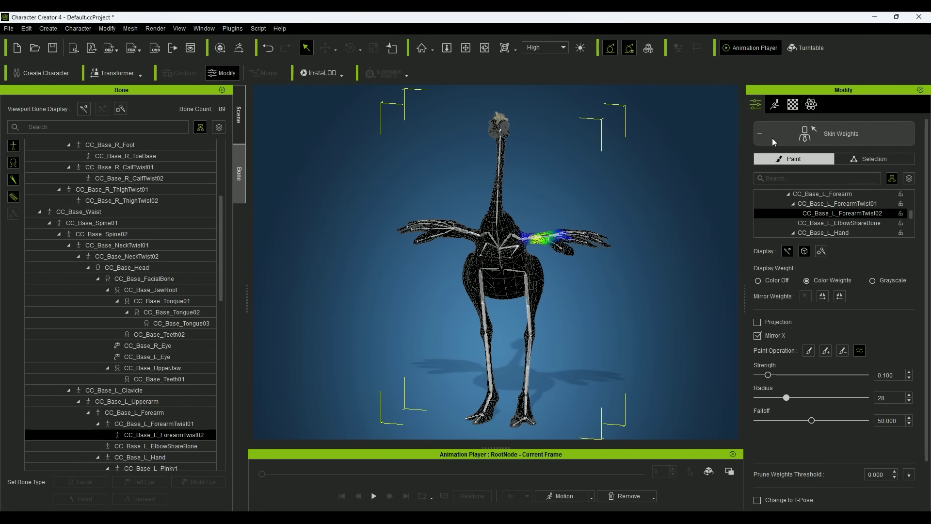
pyautogui.click(772, 138)
pyautogui.click(204, 28)
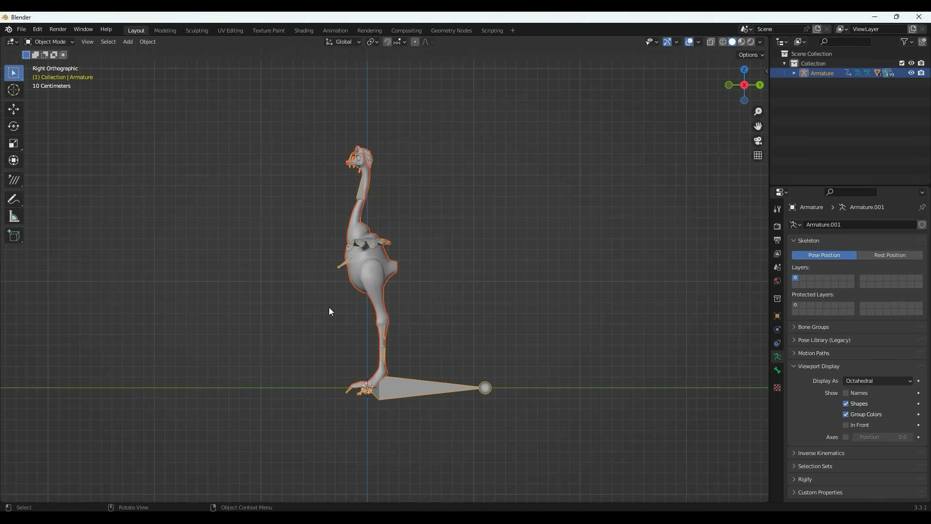
# Step: In Blender, enter Edit Mode on the armature and move the CC_Base_Teeth01 bone onto the front of the upper beak
pyautogui.scroll(2, 345, 191)
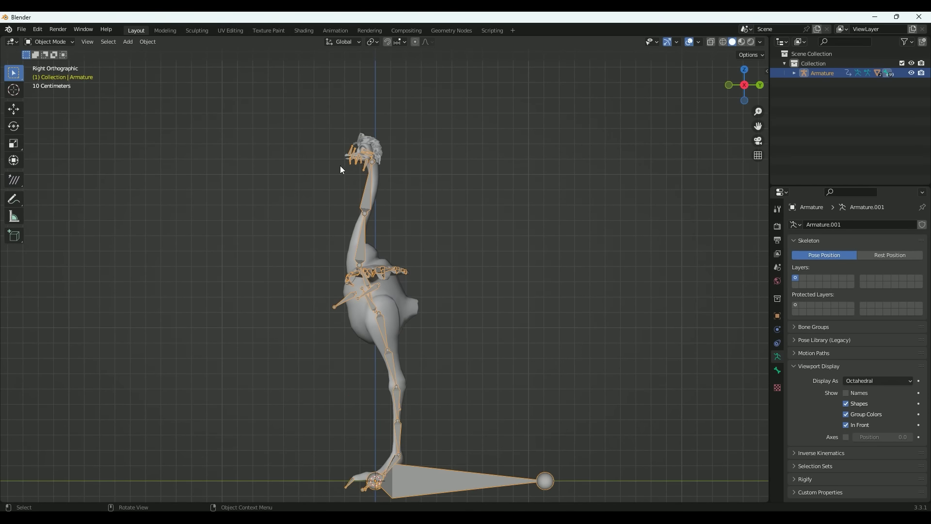
pyautogui.scroll(9, 349, 155)
pyautogui.hotkey('ctrl', 'Tab')
pyautogui.click(313, 182)
pyautogui.press('g')
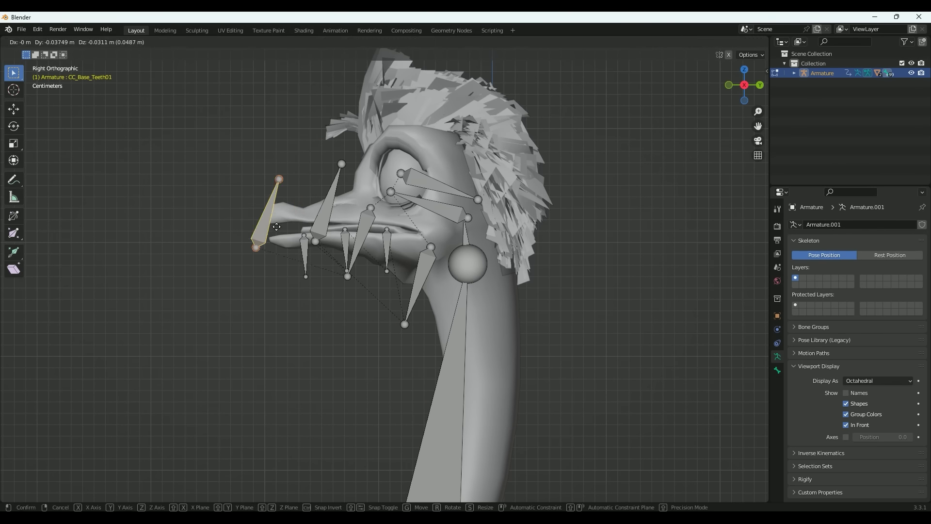
pyautogui.click(318, 191)
# Step: Rotate the upper jaw bone upright and move it to the base of the upper beak
pyautogui.click(360, 241)
pyautogui.press('r')
pyautogui.click(264, 332)
pyautogui.press('g')
pyautogui.click(267, 271)
# Step: Straighten the CC_Base_Teeth01 bone by scaling it to 0 along Y and shift it along Y over the upper beak
pyautogui.click(308, 182)
pyautogui.press('s')
pyautogui.press('y')
pyautogui.press('0')
pyautogui.press('Return')
pyautogui.press('g')
pyautogui.press('y')
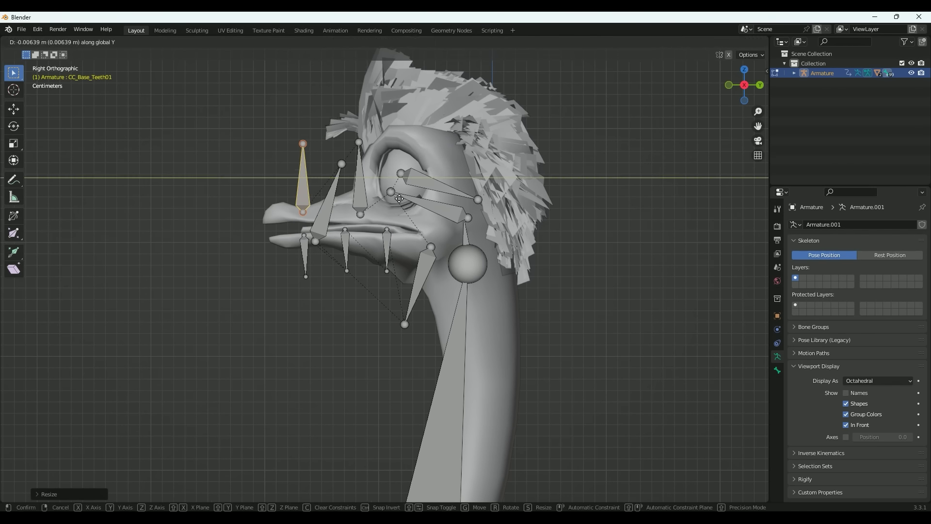
pyautogui.click(398, 199)
# Step: Scale the CC_Base_Teeth02 bone to 0 along Y, rotate it 180 degrees and place it under the lower beak's front
pyautogui.click(329, 204)
pyautogui.press('s')
pyautogui.press('y')
pyautogui.press('0')
pyautogui.press('Return')
pyautogui.press('r')
pyautogui.press('1')
pyautogui.press('8')
pyautogui.press('0')
pyautogui.press('Return')
pyautogui.press('g')
pyautogui.click(370, 235)
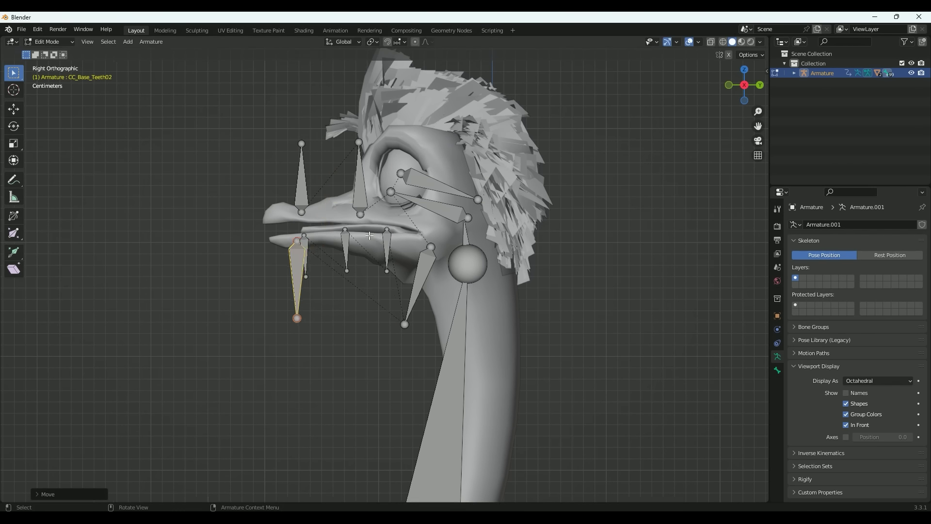
# Step: Reposition the tongue bones along the tongue above the lower beak
pyautogui.scroll(5, 318, 237)
pyautogui.click(286, 271)
pyautogui.press('g')
pyautogui.click(389, 262)
pyautogui.press('g')
pyautogui.click(491, 262)
pyautogui.click(340, 257)
pyautogui.scroll(-6, 352, 237)
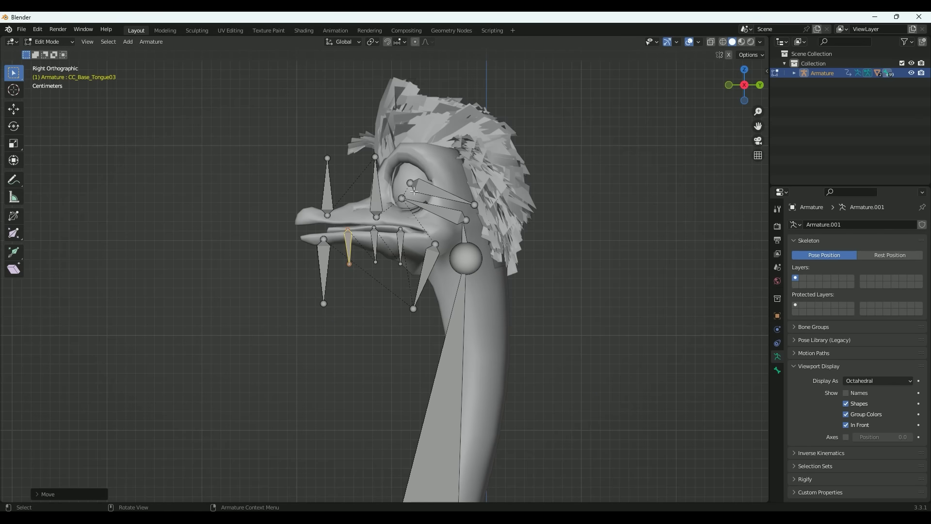
# Step: Rotate the eye bones upright and move them to the centre of the eyeball
pyautogui.click(423, 189)
pyautogui.scroll(2, 442, 188)
pyautogui.press('r')
pyautogui.press('Escape')
pyautogui.press('r')
pyautogui.click(475, 223)
pyautogui.press('g')
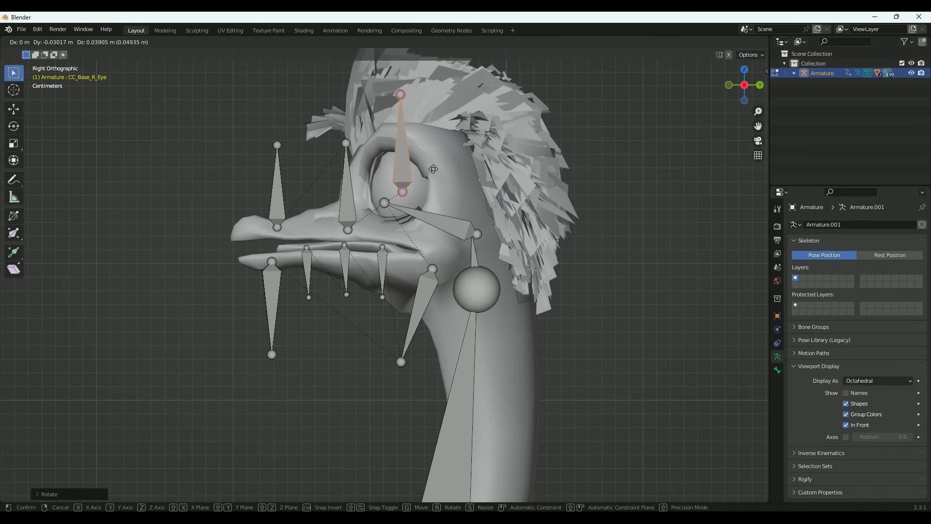
pyautogui.click(439, 169)
# Step: Duplicate the eye bones along Y toward the front of the eyeball and select the left copy
pyautogui.hotkey('shift', 'd')
pyautogui.press('y')
pyautogui.click(413, 168)
pyautogui.moveTo(412, 169); pyautogui.dragTo(521, 170, button='middle')
pyautogui.press('KP_3')
pyautogui.click(382, 160)
# Step: Rename the duplicated left eye bone to CC_Base_L_Iris
pyautogui.click(777, 370)
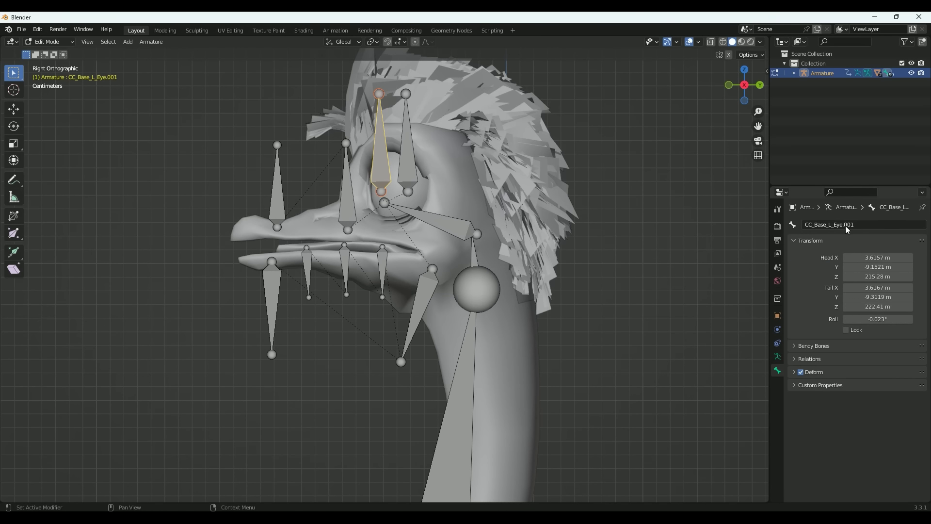
pyautogui.click(834, 225)
pyautogui.write('CC_Base_L_Iris')
pyautogui.press('Return')
pyautogui.moveTo(359, 145); pyautogui.dragTo(373, 146, button='middle')
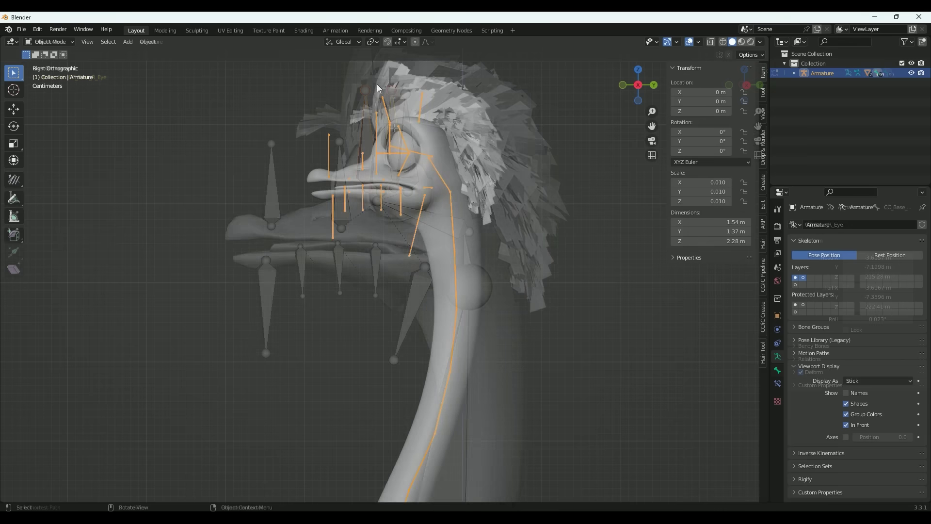
# Step: Try rotating the CC_Base_JawRoot bone and moving the CC_Custom_L_Mouth bone in Pose Mode, cancelling both transforms
pyautogui.press('KP_3')
pyautogui.click(432, 342)
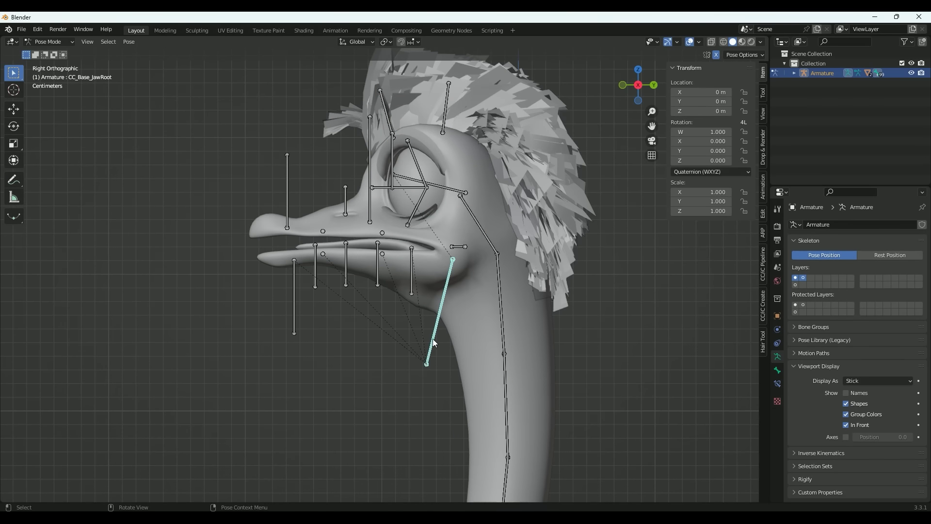
pyautogui.press('r')
pyautogui.rightClick(290, 264)
pyautogui.click(458, 247)
pyautogui.press('g')
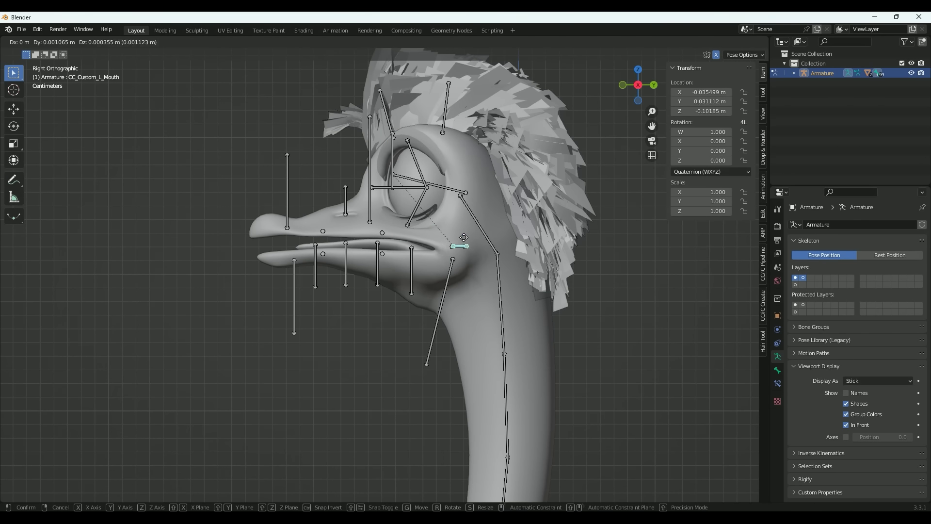
pyautogui.rightClick(477, 251)
# Step: Leave Pose Mode and select the lower beak and throat vertices of the ostrich mesh in Edit Mode
pyautogui.hotkey('ctrl', 'Tab')
pyautogui.click(429, 271)
pyautogui.press('Tab')
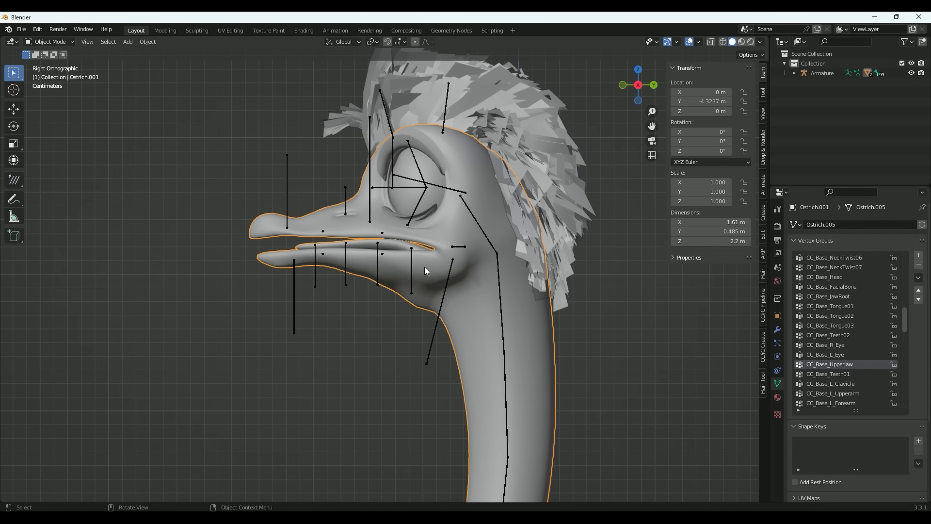
pyautogui.press('a')
pyautogui.hotkey('alt', 'a')
pyautogui.click(335, 259)
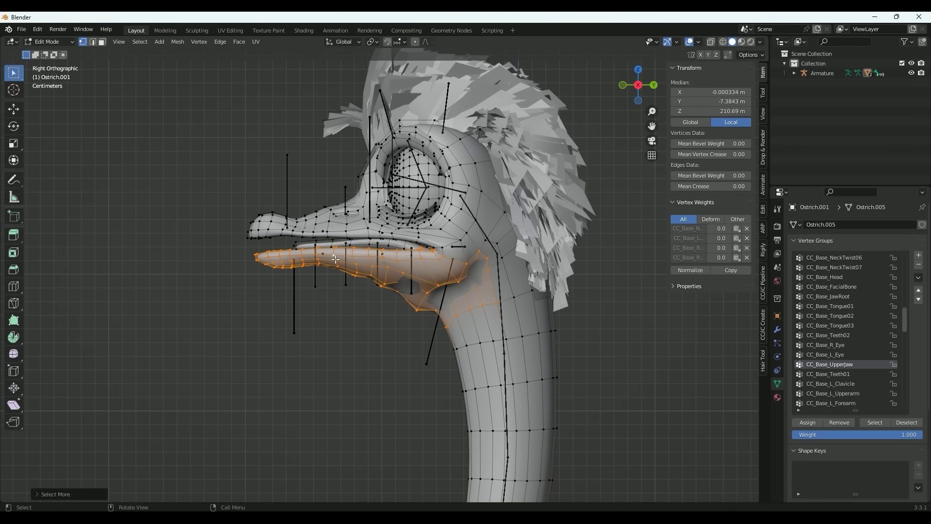
# Step: Enter Weight Paint mode for the CC_Base_JawRoot group, enable the face selection mask and choose the Gradient tool
pyautogui.press('Tab')
pyautogui.hotkey('ctrl', 'Tab')
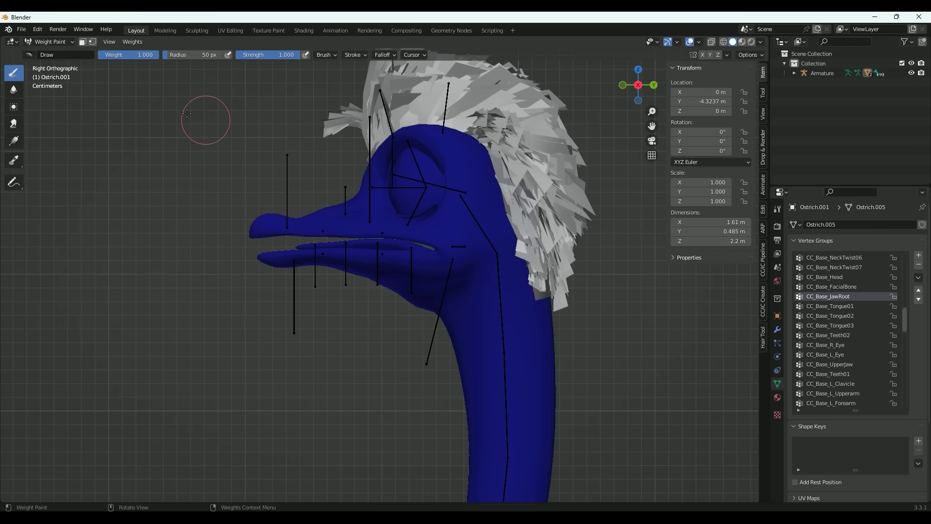
pyautogui.click(82, 42)
pyautogui.click(12, 142)
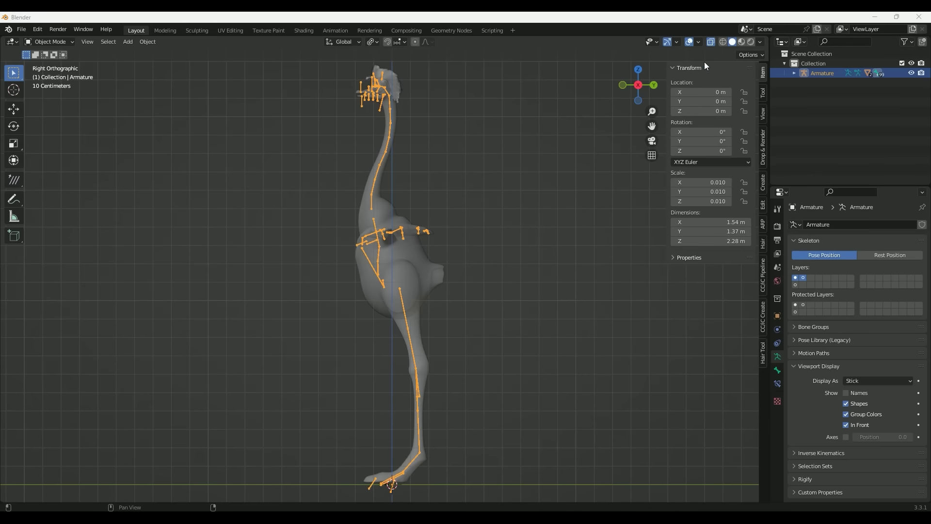
# Step: Turn off X-ray, select both mouth-corner bones in Pose Mode and move them upward
pyautogui.click(711, 43)
pyautogui.scroll(8, 372, 73)
pyautogui.keyDown('shift'); pyautogui.moveTo(373, 80); pyautogui.dragTo(430, 113, button='middle'); pyautogui.keyUp('shift')
pyautogui.moveTo(377, 175); pyautogui.dragTo(419, 190, button='middle')
pyautogui.hotkey('ctrl', 'Tab')
pyautogui.click(519, 251)
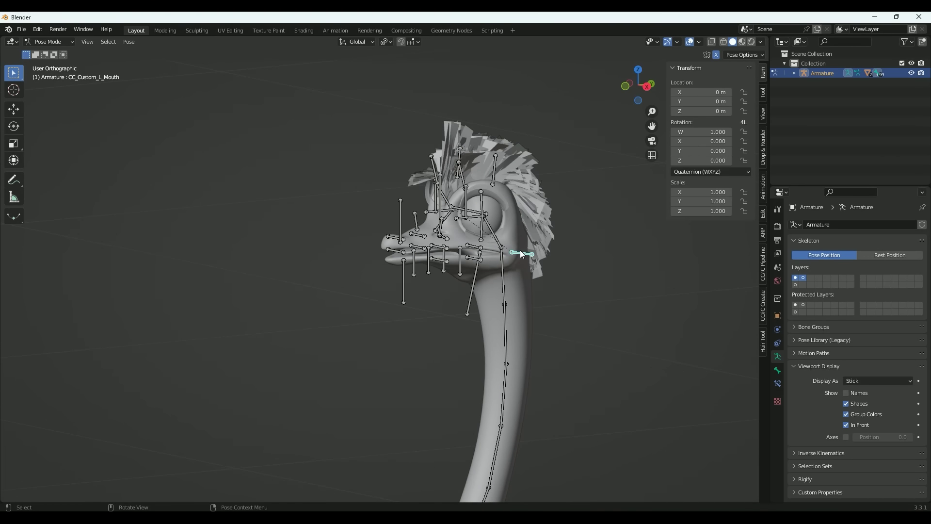
pyautogui.scroll(4, 498, 251)
pyautogui.moveTo(427, 242); pyautogui.dragTo(468, 242, button='middle')
pyautogui.keyDown('shift'); pyautogui.click(304, 216); pyautogui.keyUp('shift')
pyautogui.moveTo(554, 278); pyautogui.dragTo(529, 282, button='middle')
pyautogui.press('g')
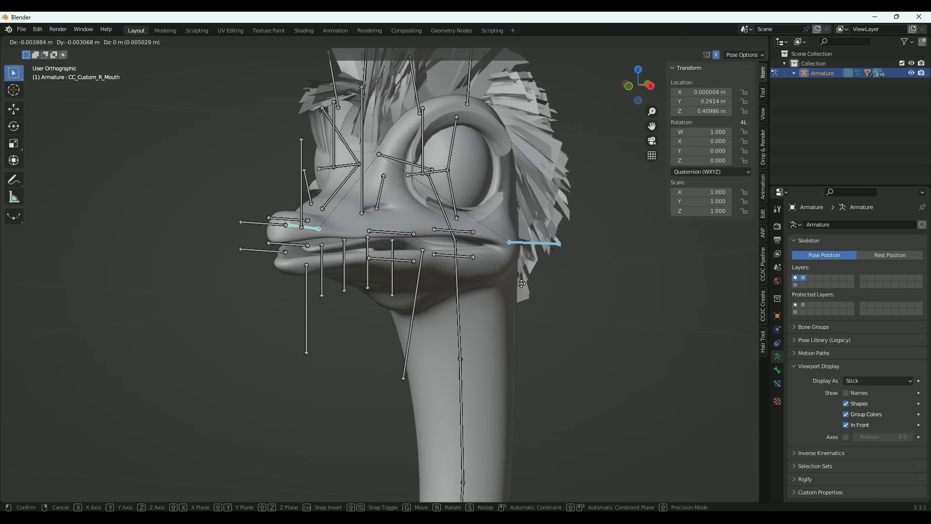
pyautogui.click(529, 247)
# Step: Try moving the left back eyebrow bone and the neighbouring front eyebrow bone, cancelling each move
pyautogui.click(464, 95)
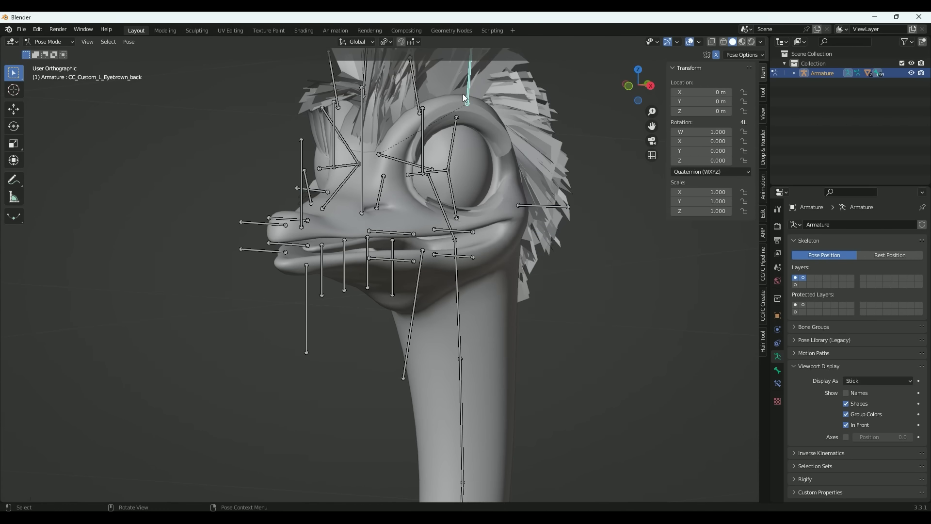
pyautogui.press('g')
pyautogui.rightClick(464, 107)
pyautogui.click(416, 95)
pyautogui.press('g')
pyautogui.rightClick(416, 101)
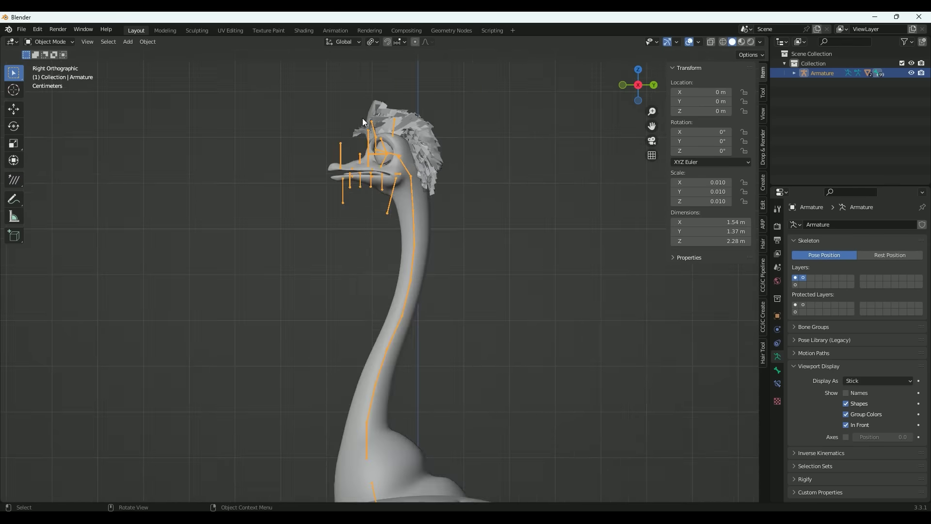
# Step: Try bending the ostrich's neck by rotating all neck bones together, cancel the rotation and leave Pose Mode
pyautogui.hotkey('ctrl', 'Tab')
pyautogui.scroll(-3, 405, 182)
pyautogui.moveTo(368, 239); pyautogui.dragTo(365, 312)
pyautogui.rightClick(372, 308)
pyautogui.press('r')
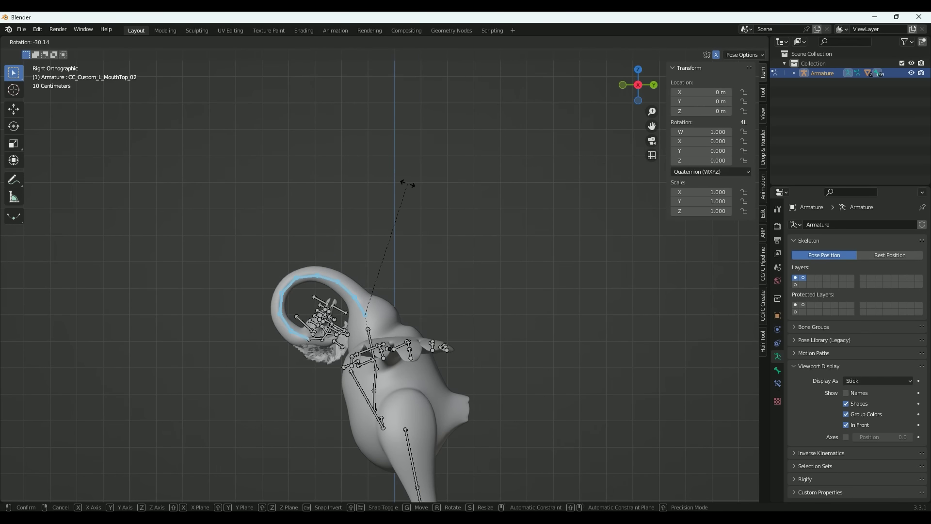
pyautogui.press('r')
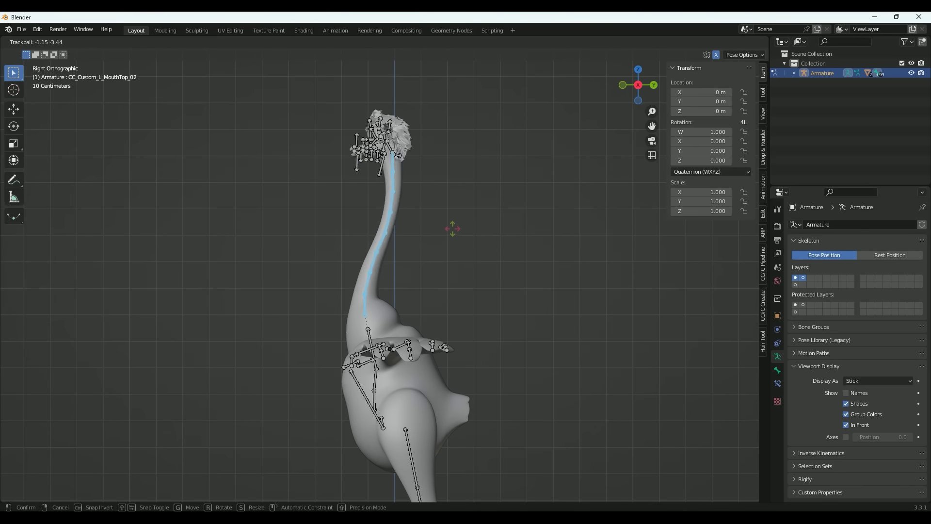
pyautogui.rightClick(439, 230)
pyautogui.scroll(-2, 384, 119)
pyautogui.hotkey('ctrl', 'Tab')
pyautogui.scroll(-1, 347, 124)
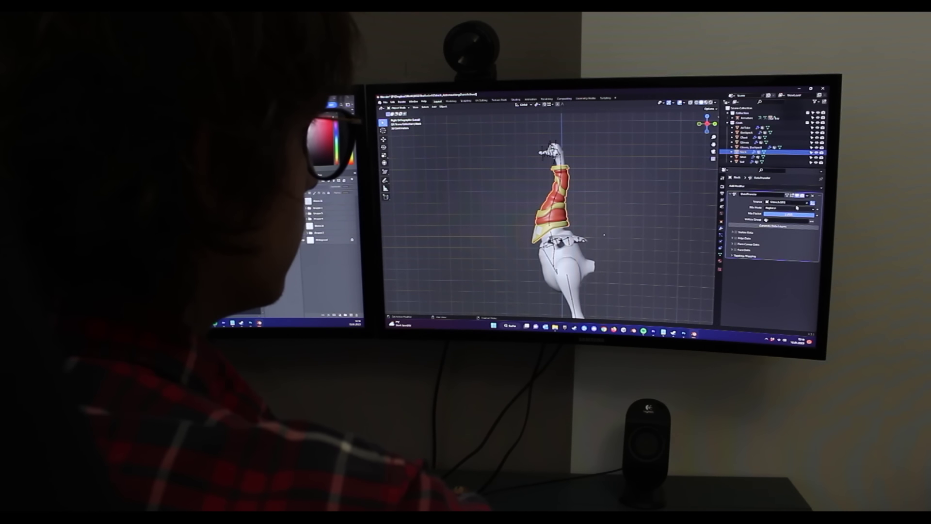
# Step: Transfer the Ostrich mesh's vertex groups to the Neck garment by nearest vertex, generate the data layers and review the groups
pyautogui.click(733, 233)
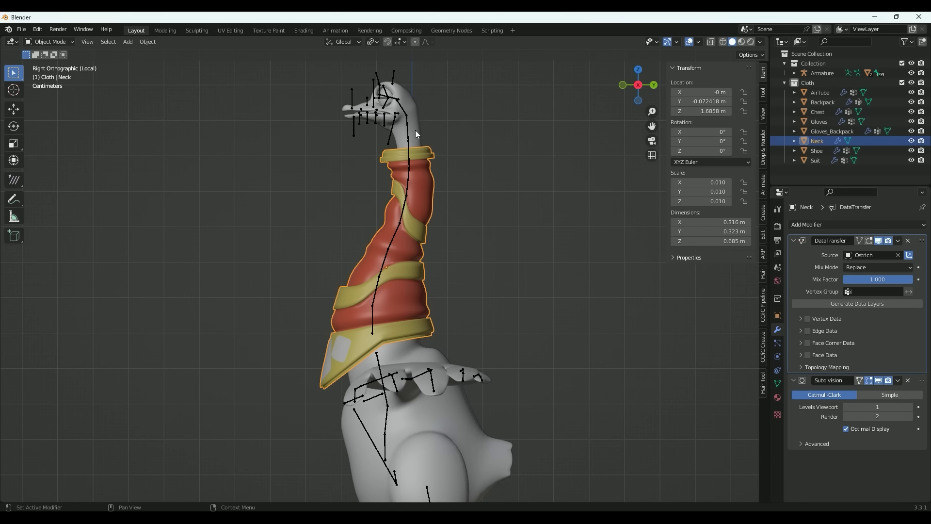
pyautogui.click(808, 320)
pyautogui.click(816, 319)
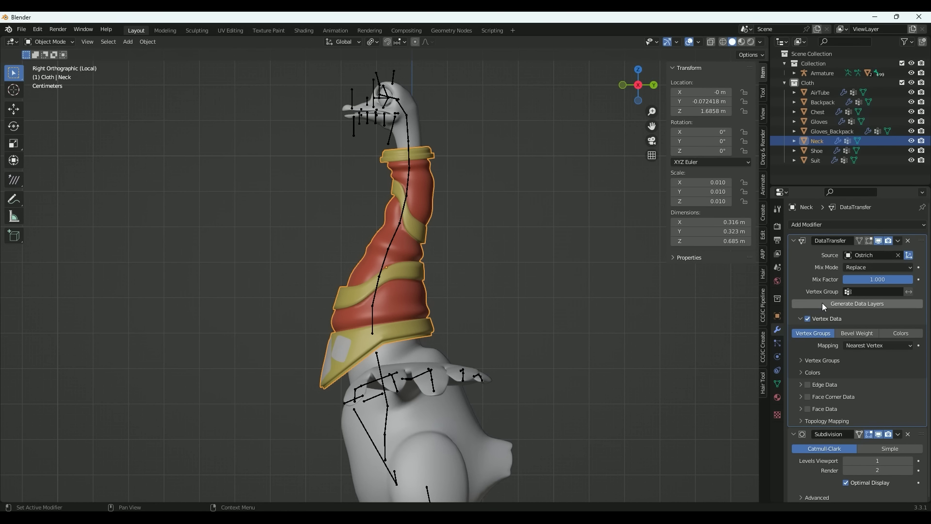
pyautogui.click(777, 384)
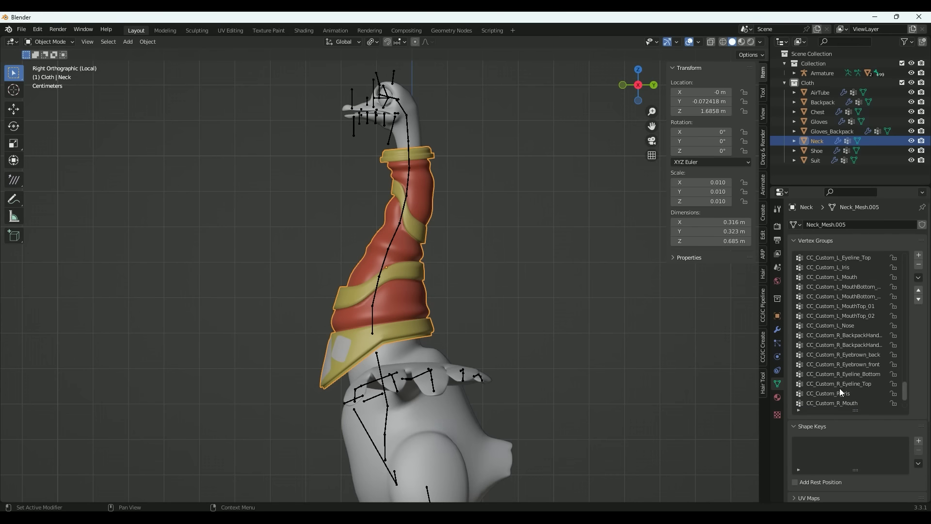
pyautogui.scroll(-6, 841, 383)
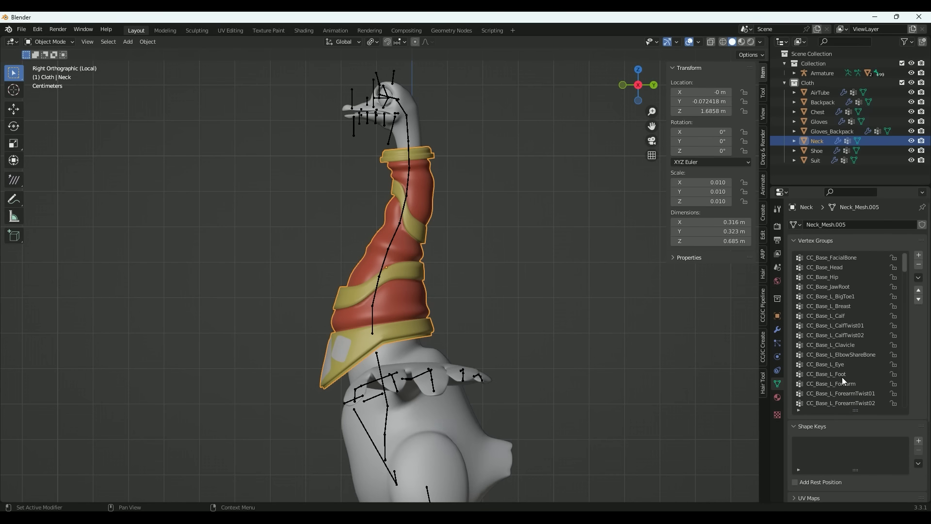
# Step: Collapse the DataTransfer modifier and parent the Neck garment to the armature
pyautogui.click(781, 331)
pyautogui.click(793, 239)
pyautogui.keyDown('shift'); pyautogui.click(409, 167); pyautogui.keyUp('shift')
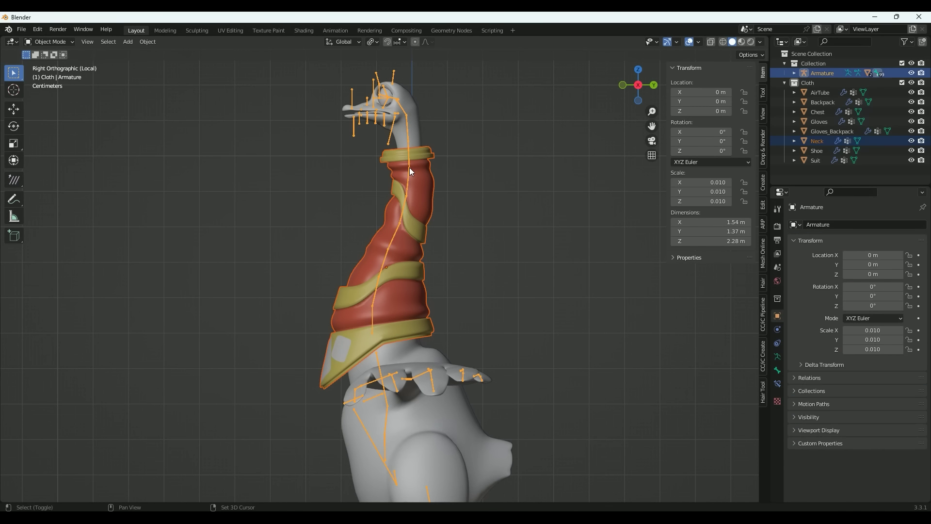
pyautogui.hotkey('ctrl', 'p')
pyautogui.press('Up')
pyautogui.press('Return')
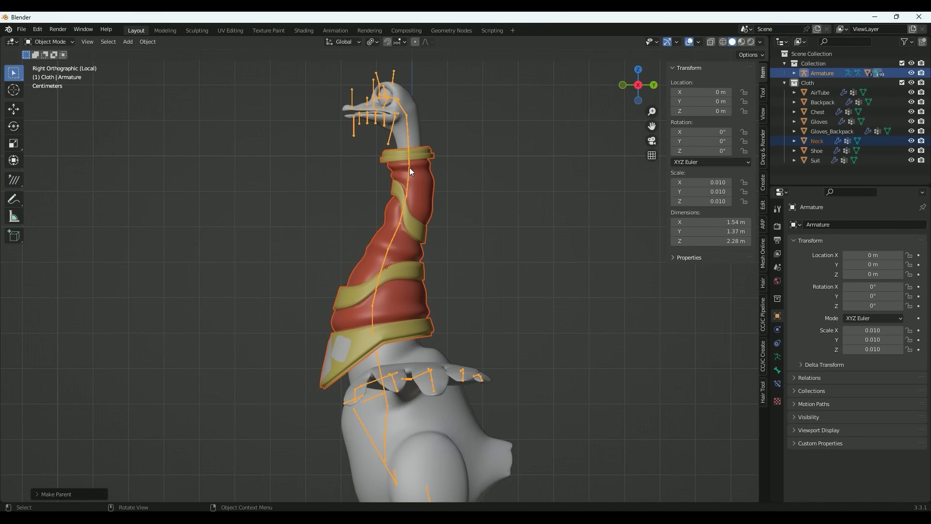
# Step: Apply the Neck garment's DataTransfer modifier and switch the armature to Pose Mode
pyautogui.click(421, 182)
pyautogui.click(898, 240)
pyautogui.click(894, 251)
pyautogui.click(409, 169)
pyautogui.hotkey('ctrl', 'Tab')
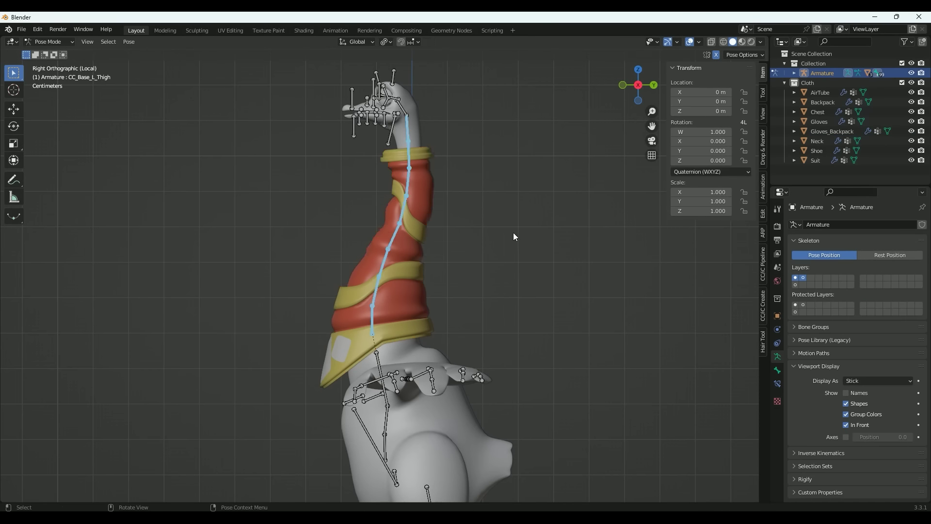
# Step: Try bending the neck together with the Neck garment by rotating all neck bones, cancel the rotation and leave Pose Mode
pyautogui.press('r')
pyautogui.press('r')
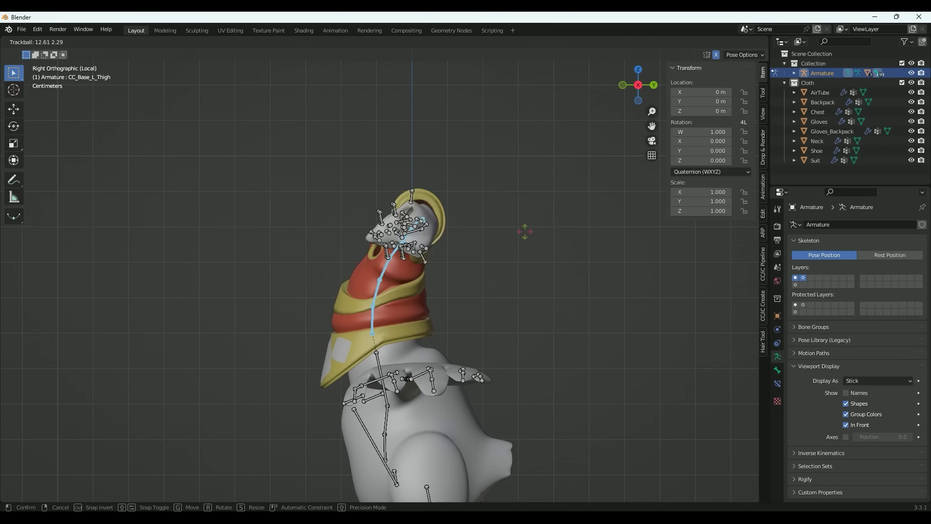
pyautogui.press('r')
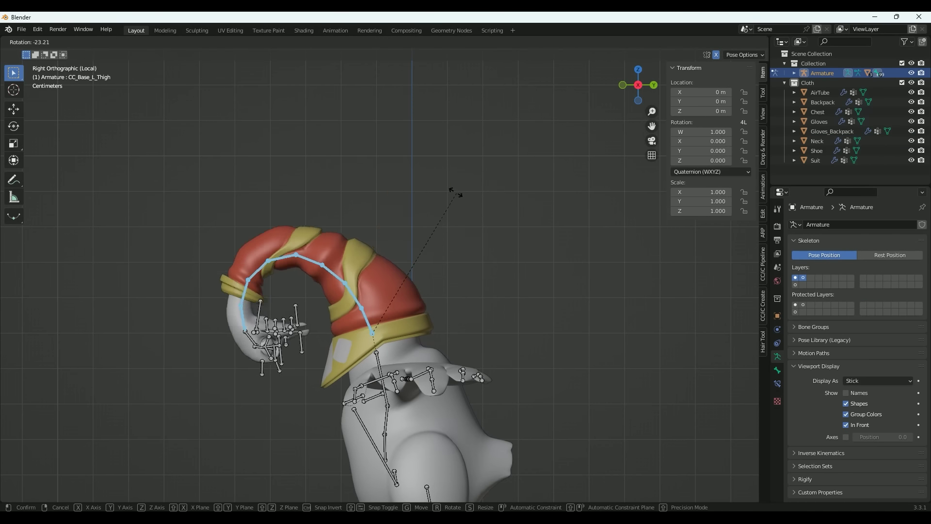
pyautogui.rightClick(456, 193)
pyautogui.hotkey('ctrl', 'Tab')
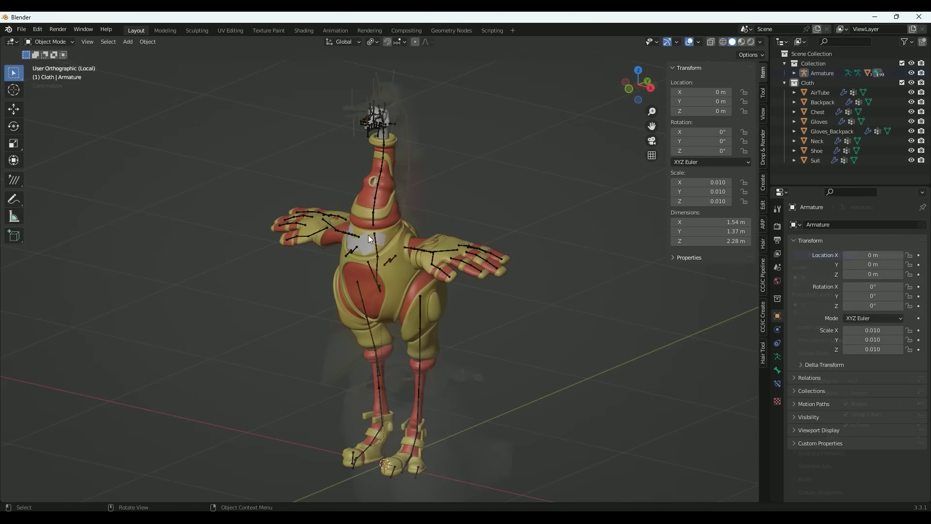
# Step: Test the suit's deformation by rotating the left thigh twist bone about the X axis in the armature's Pose Mode
pyautogui.moveTo(380, 202); pyautogui.dragTo(378, 192, button='middle')
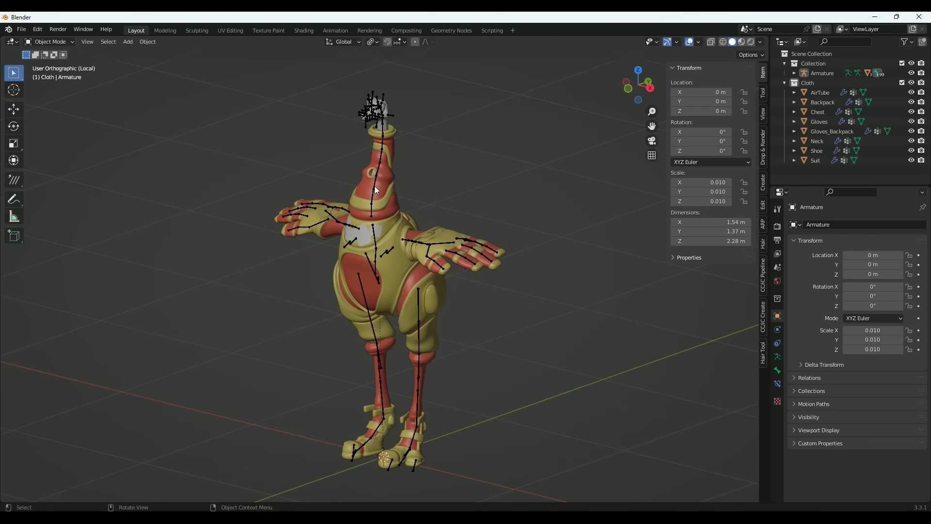
pyautogui.click(375, 186)
pyautogui.hotkey('ctrl', 'Tab')
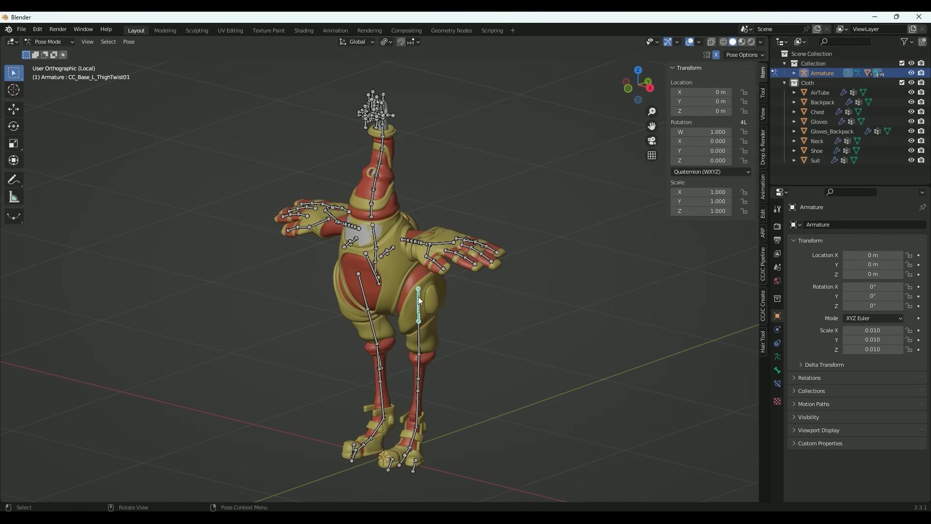
pyautogui.click(419, 297)
pyautogui.press('r')
pyautogui.press('y')
pyautogui.press('x')
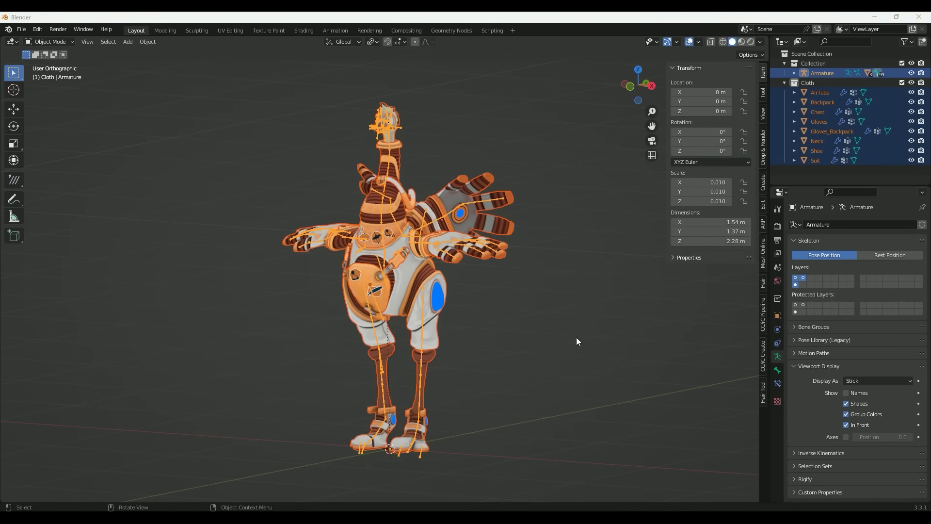
# Step: Export the armature and all cloth meshes as Ostrich_CustomBones FBX, limited to the selected objects
pyautogui.click(763, 355)
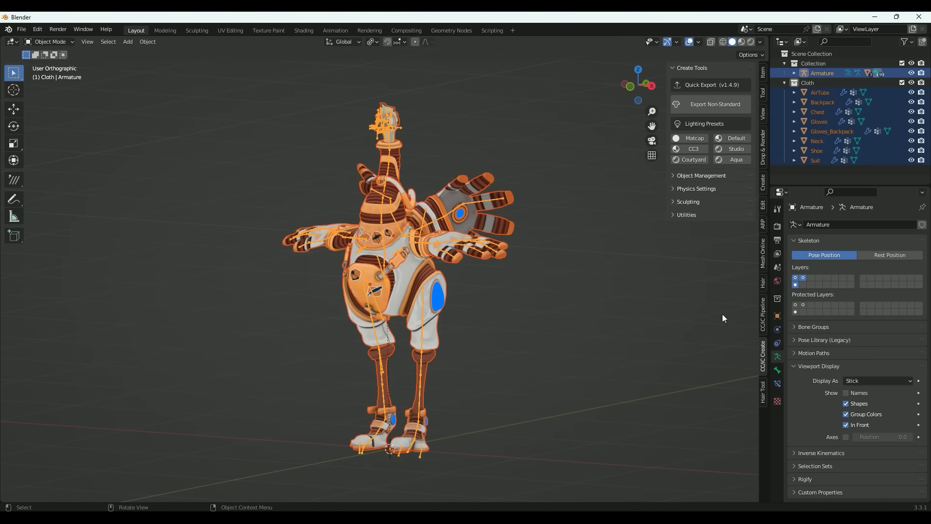
pyautogui.click(700, 106)
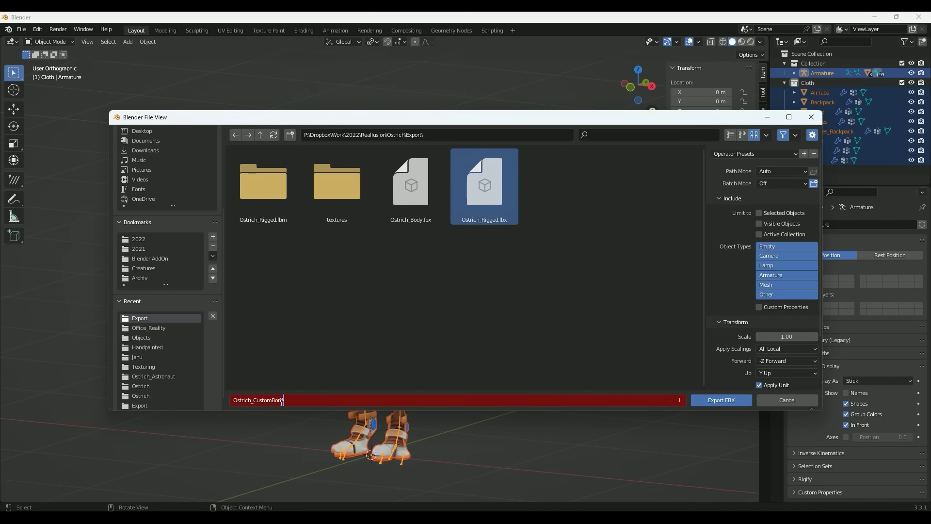
pyautogui.write('es')
pyautogui.press('Return')
pyautogui.click(759, 212)
pyautogui.scroll(-3, 747, 340)
pyautogui.click(717, 400)
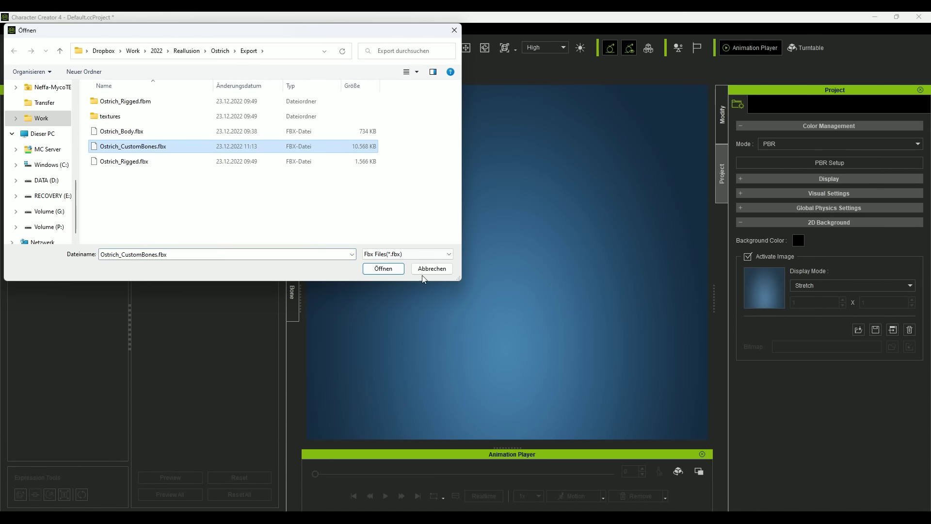
# Step: Switch to Character Creator 4 and import Ostrich_CustomBones.fbx
pyautogui.press('Return')
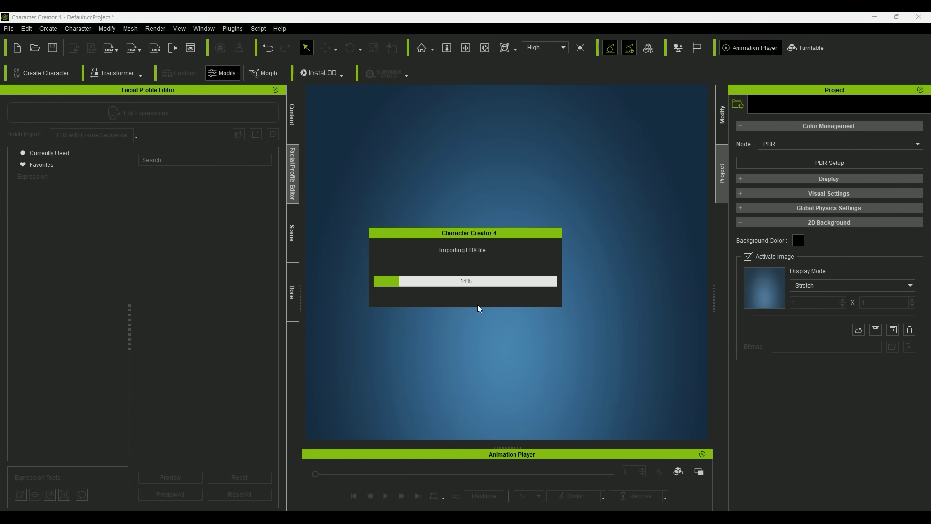
pyautogui.click(433, 359)
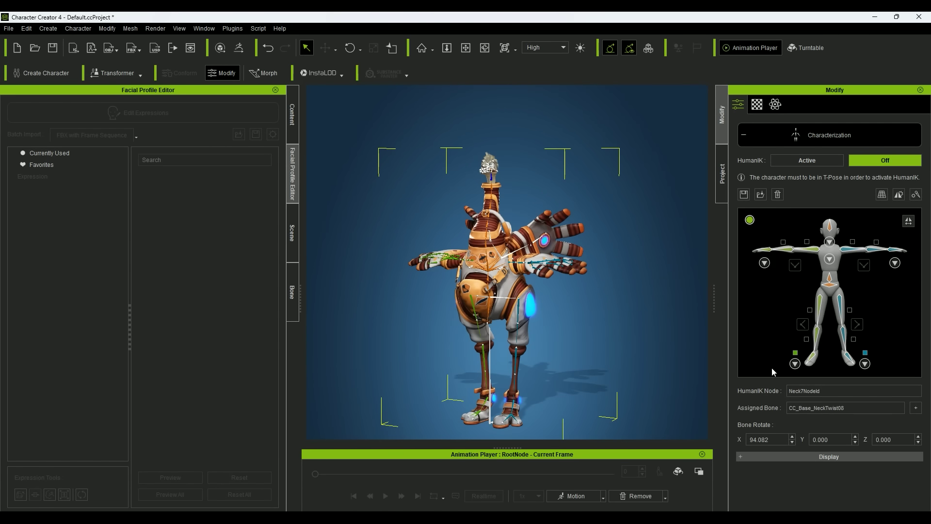
# Step: Export the character as FBX with the Blender preset and Mesh and Expression Sequence option, naming it Ostrich_FaceExpression_Clean
pyautogui.click(9, 28)
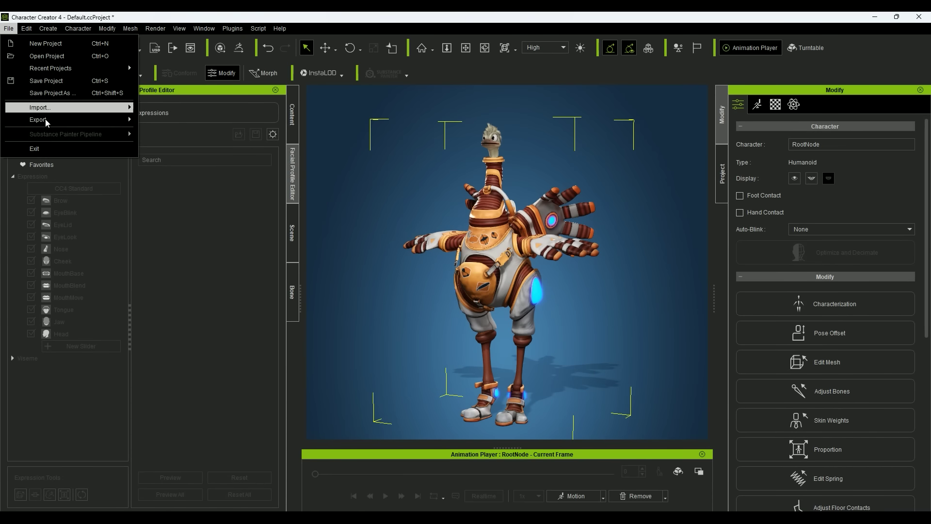
pyautogui.moveTo(97, 119)
pyautogui.moveTo(203, 169)
pyautogui.click(255, 181)
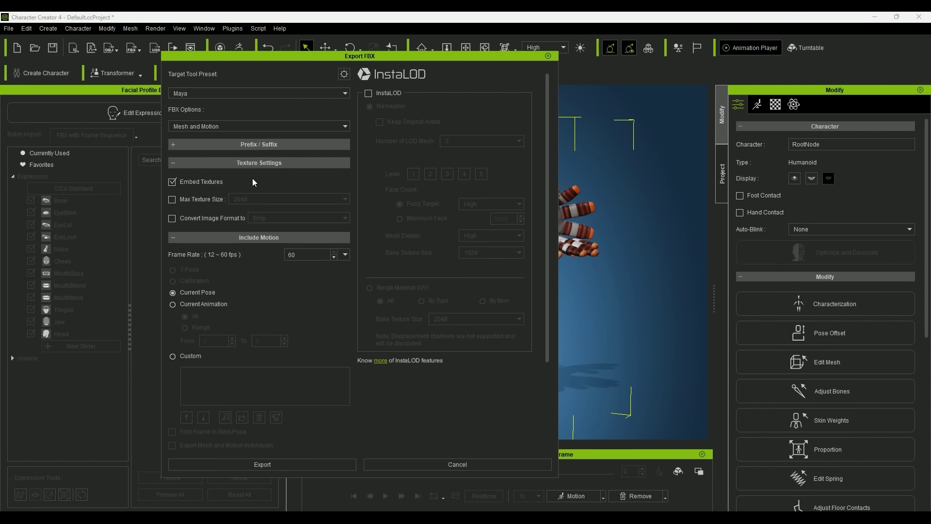
pyautogui.click(222, 93)
pyautogui.click(202, 149)
pyautogui.click(203, 127)
pyautogui.click(240, 164)
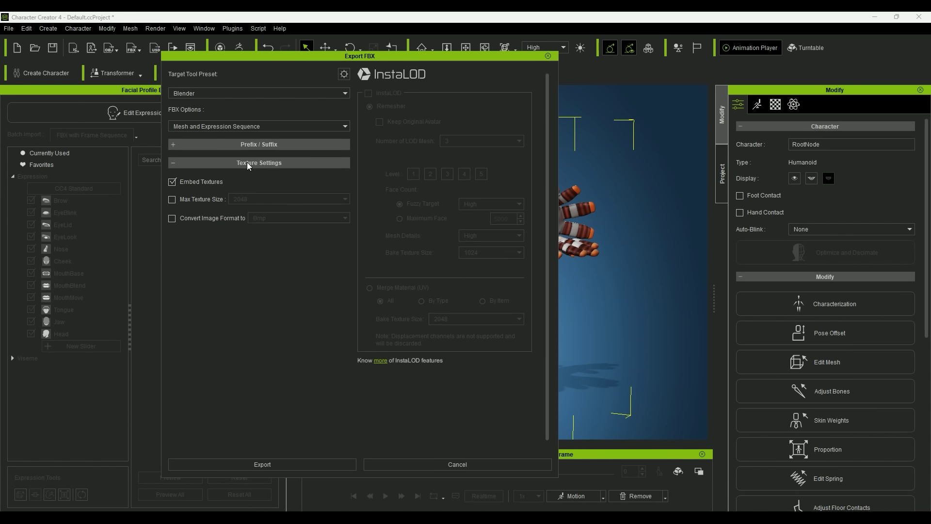
pyautogui.click(262, 464)
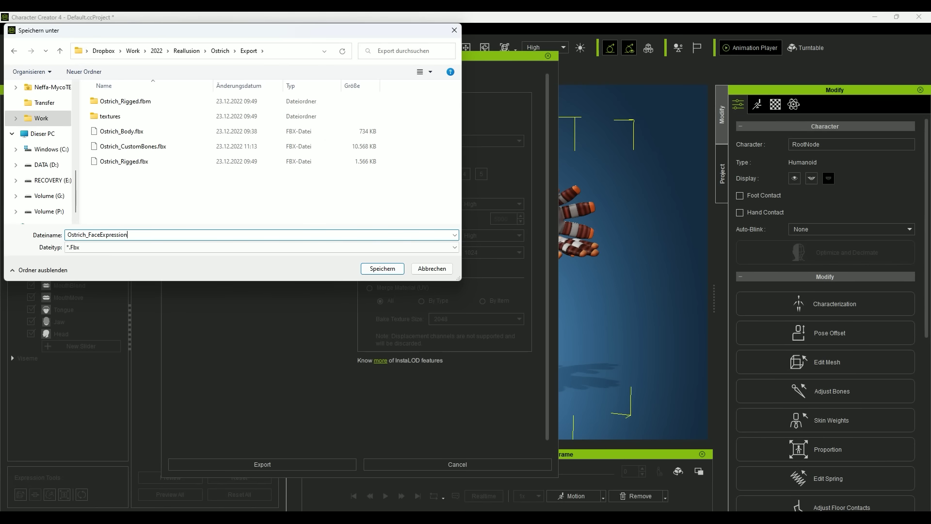
pyautogui.write('ip')
pyautogui.press('Return')
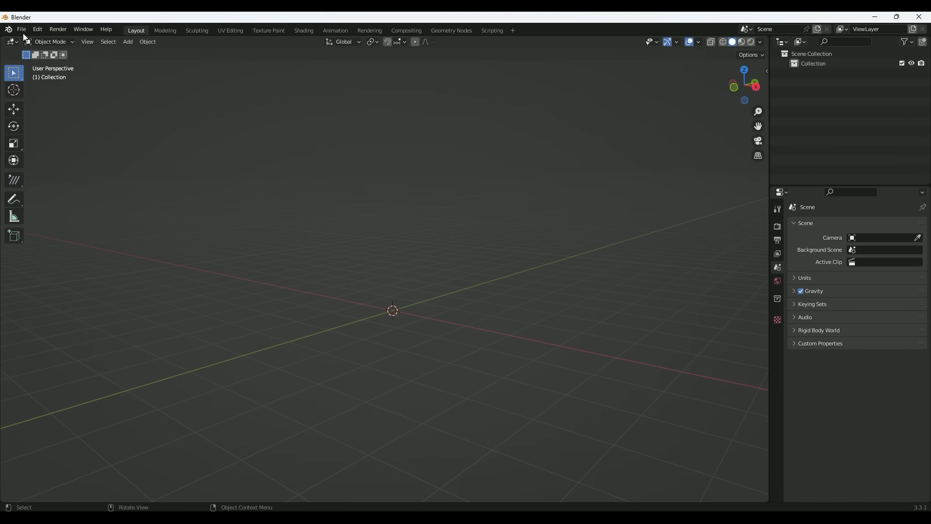
# Step: Switch to Blender and import Ostrich_FaceExpression_Clean.Fbx into the empty scene
pyautogui.click(22, 31)
pyautogui.moveTo(49, 160)
pyautogui.click(178, 190)
pyautogui.click(278, 202)
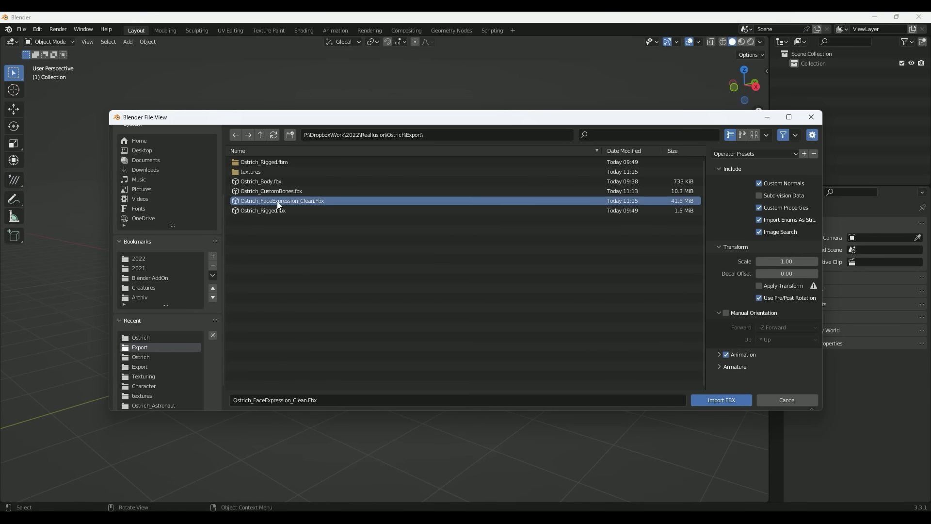
pyautogui.click(720, 402)
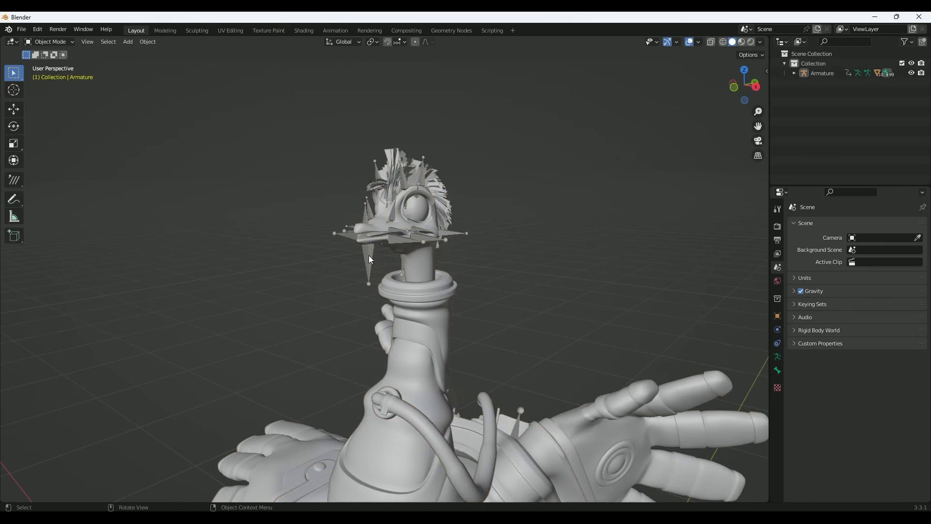
# Step: Select the armature in side view, add a Dope Sheet below the viewport and scrub the expression sequence to frame 89
pyautogui.click(368, 255)
pyautogui.press('KP_3')
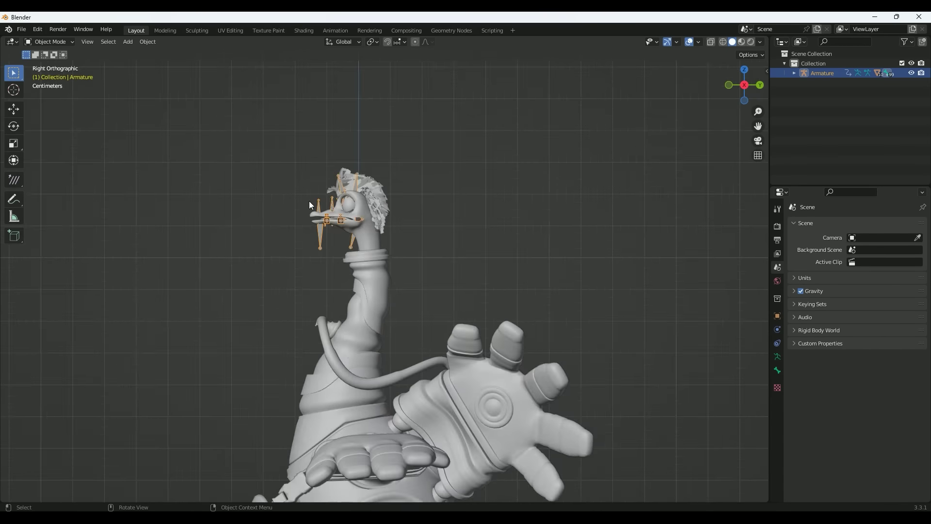
pyautogui.scroll(6, 309, 201)
pyautogui.moveTo(766, 40); pyautogui.dragTo(758, 365)
pyautogui.click(12, 372)
pyautogui.click(141, 397)
pyautogui.scroll(10, 139, 434)
pyautogui.moveTo(126, 384); pyautogui.dragTo(562, 403)
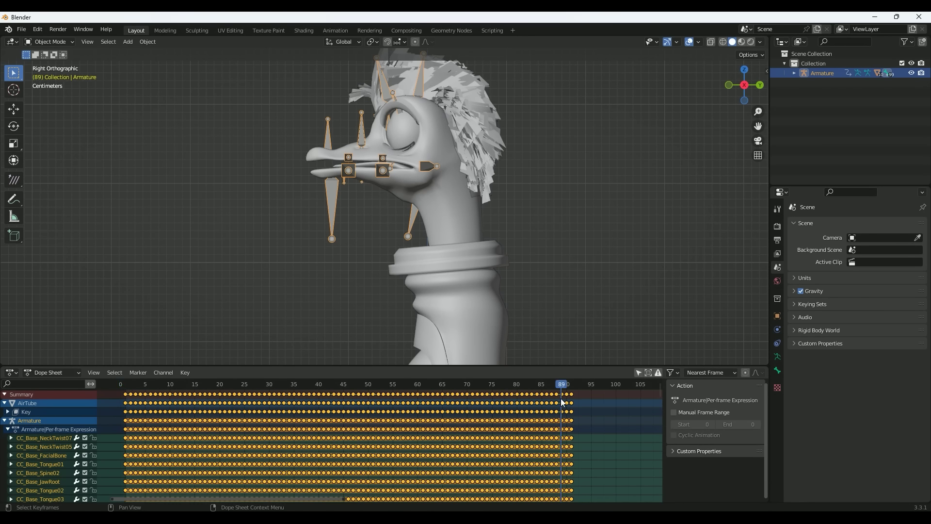
# Step: Show the Ostrich mesh's shape keys in an enlarged list and go to frame 2
pyautogui.click(438, 202)
pyautogui.click(778, 287)
pyautogui.moveTo(850, 305); pyautogui.dragTo(851, 456)
pyautogui.click(827, 184)
pyautogui.click(131, 385)
# Step: Open the beak on frame 2 by rotating the CC_Base_JawRoot bone about 31° downward and adjusting its position
pyautogui.click(416, 210)
pyautogui.click(417, 209)
pyautogui.press('r')
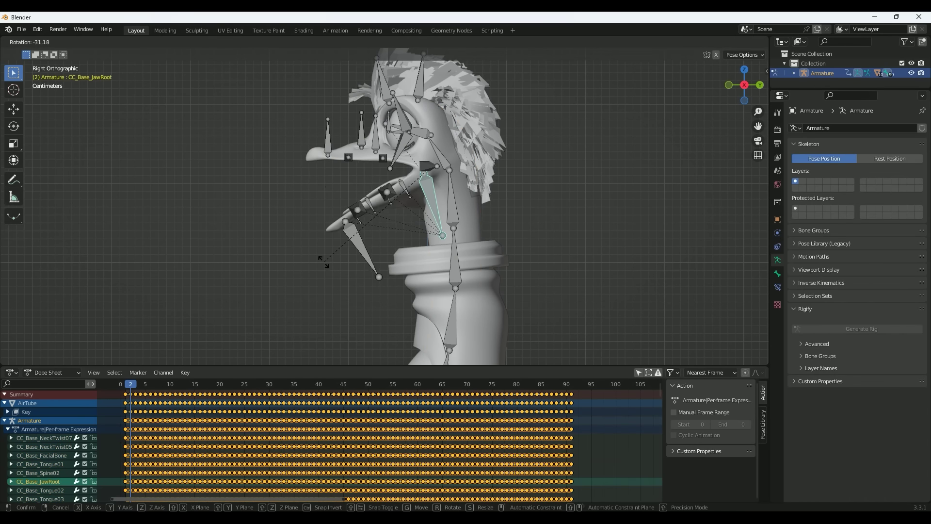
pyautogui.click(329, 261)
pyautogui.press('g')
pyautogui.click(330, 259)
pyautogui.scroll(2, 335, 252)
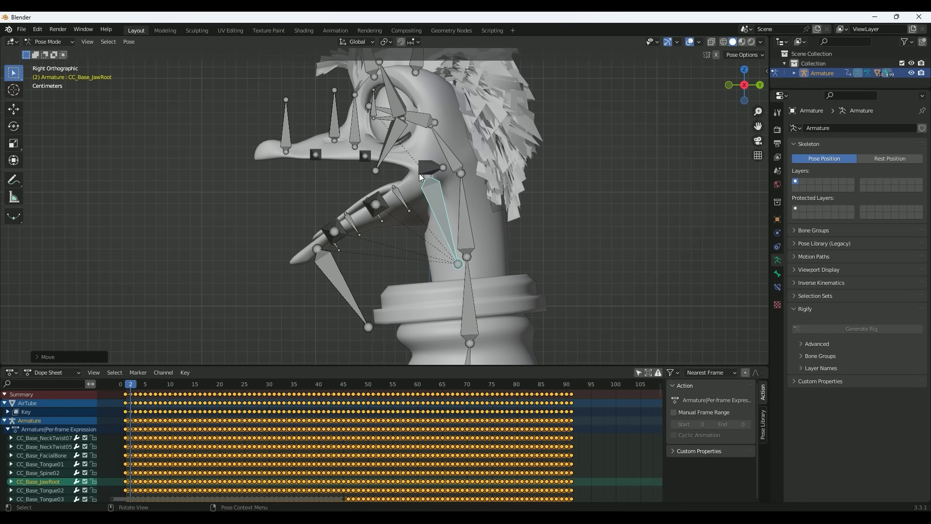
# Step: Fine-tune the jaw bone's rotation and insert a keyframe for it on frame 2
pyautogui.press('r')
pyautogui.click(321, 244)
pyautogui.press('i')
pyautogui.click(276, 261)
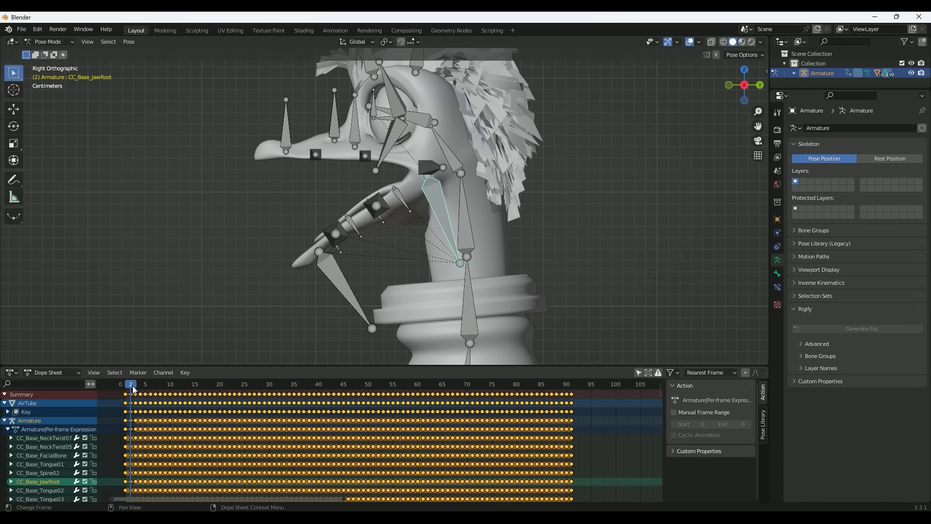
pyautogui.moveTo(132, 386); pyautogui.dragTo(131, 386)
pyautogui.scroll(-2, 358, 164)
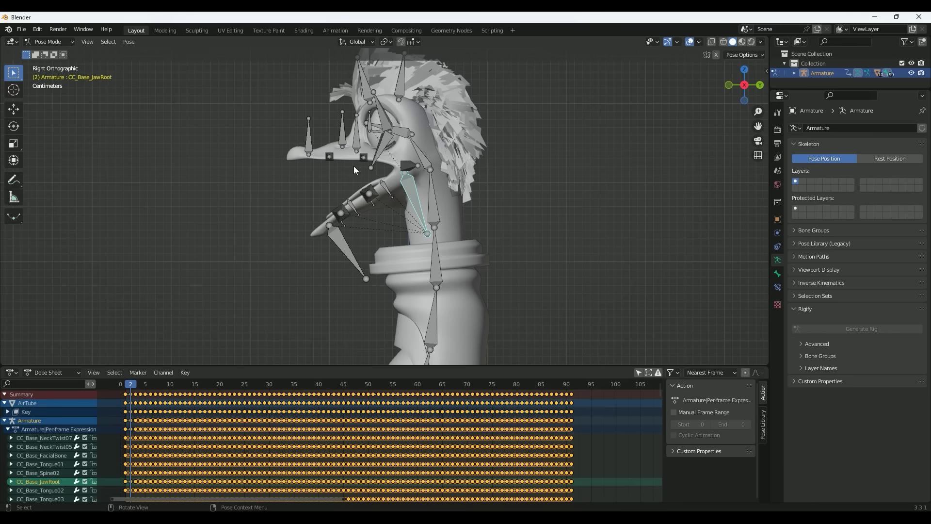
# Step: Return to Object Mode, select the Ostrich mesh and look up its V_Open and V_Explosive shape keys
pyautogui.hotkey('ctrl', 'Tab')
pyautogui.click(461, 214)
pyautogui.click(829, 202)
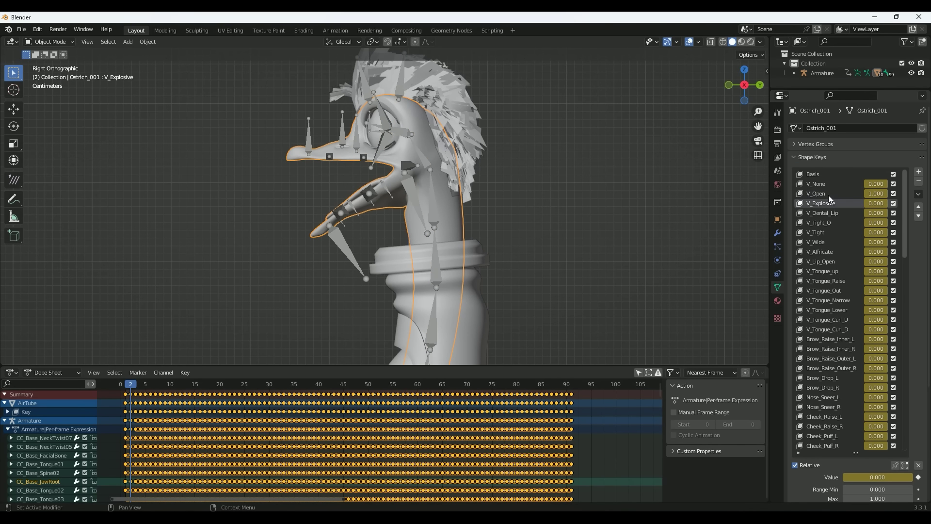
pyautogui.click(829, 194)
pyautogui.click(822, 203)
# Step: Try closing the beak by rotating the jaw bone in Pose Mode, and reselect the Ostrich mesh in Object Mode
pyautogui.click(346, 247)
pyautogui.hotkey('ctrl', 'Tab')
pyautogui.press('r')
pyautogui.click(310, 186)
pyautogui.scroll(4, 307, 158)
pyautogui.hotkey('ctrl', 'Tab')
pyautogui.click(352, 136)
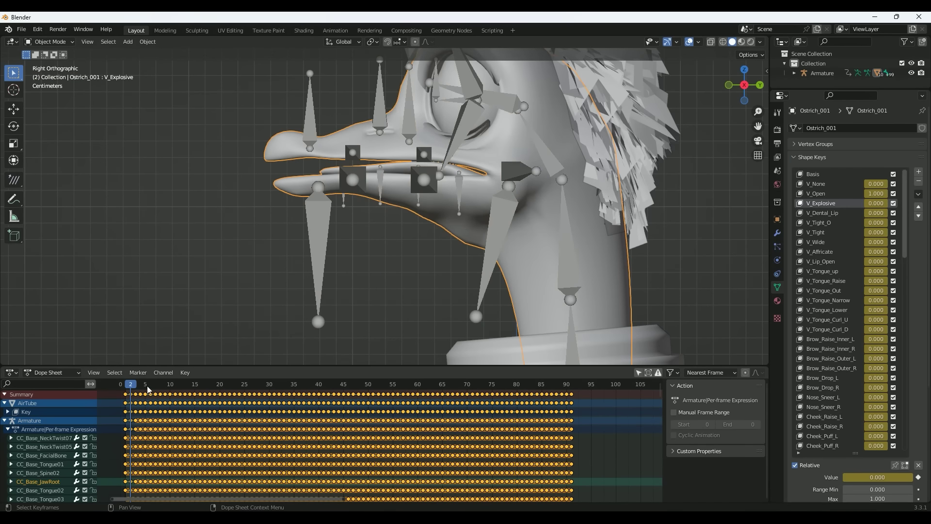
# Step: Close the beak for the V_Explosive expression on frame 3 by rotating the jaw bone upward in Pose Mode
pyautogui.click(314, 229)
pyautogui.hotkey('ctrl', 'Tab')
pyautogui.press('r')
pyautogui.click(404, 272)
# Step: Select the upper beak bones on frame 3 and move them vertically along Z to meet the lower beak
pyautogui.click(311, 121)
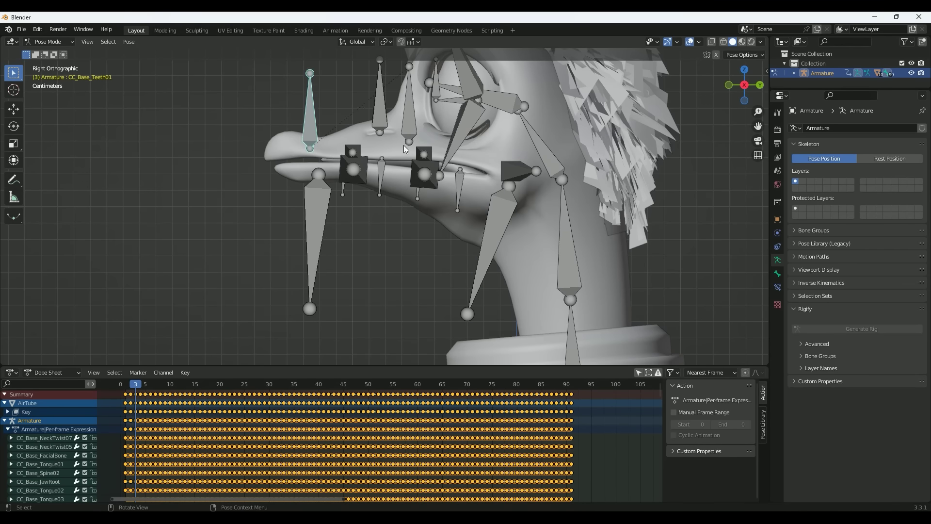
pyautogui.click(423, 152)
pyautogui.scroll(2, 364, 144)
pyautogui.press('c')
pyautogui.click(347, 146)
pyautogui.press('Escape')
pyautogui.press('g')
pyautogui.press('z')
pyautogui.click(286, 119)
# Step: Move the CC_Base_Teeth02 bone slightly upward along Z and select the jaw bone without moving it
pyautogui.press('g')
pyautogui.click(297, 235)
pyautogui.press('g')
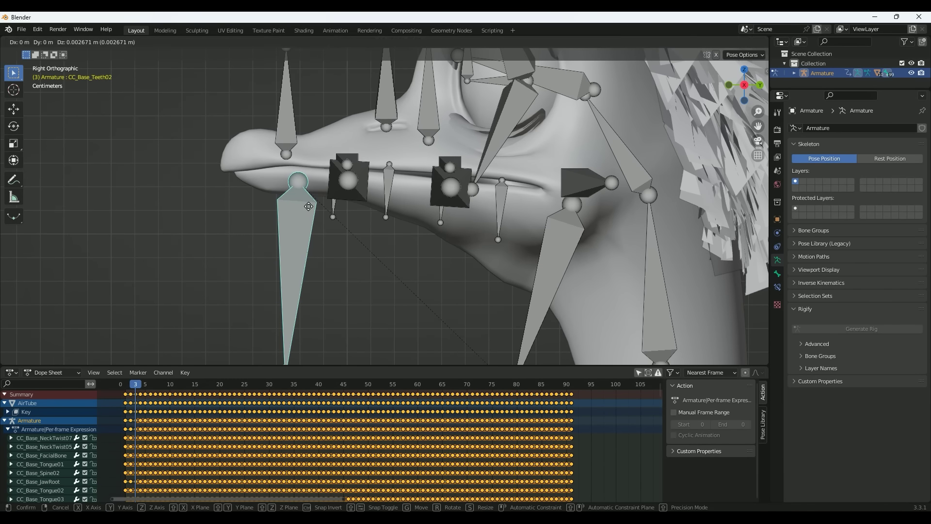
pyautogui.click(548, 272)
pyautogui.press('g')
pyautogui.press('Escape')
# Step: Select all bones and keyframe their location and rotation on frame 3
pyautogui.scroll(-4, 548, 270)
pyautogui.press('a')
pyautogui.press('i')
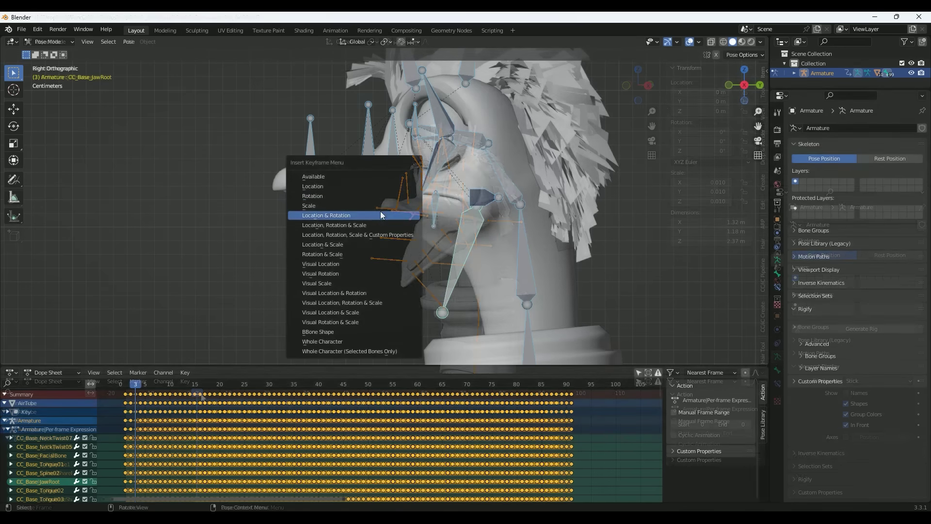
# Step: Scrub through the completed facial expression sequence to examine the pose on each frame
pyautogui.moveTo(215, 395); pyautogui.dragTo(238, 396)
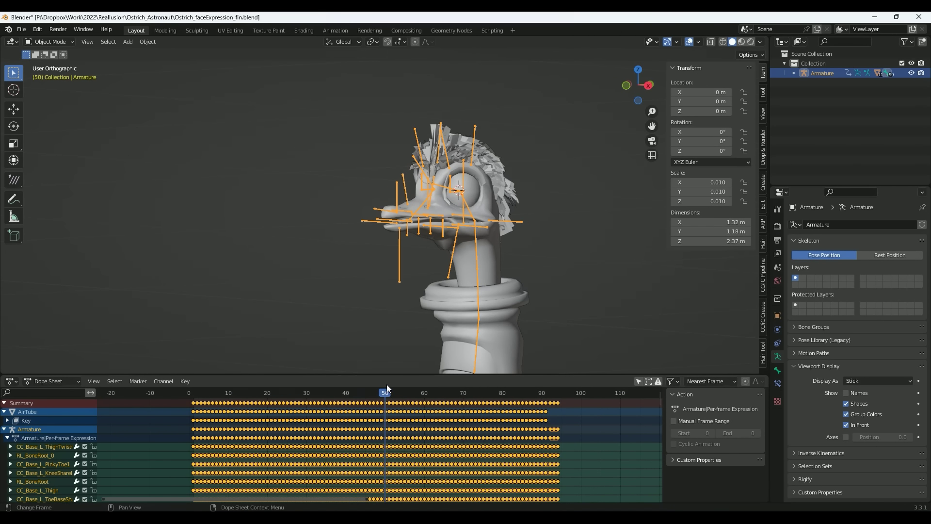
pyautogui.moveTo(387, 384); pyautogui.dragTo(436, 382)
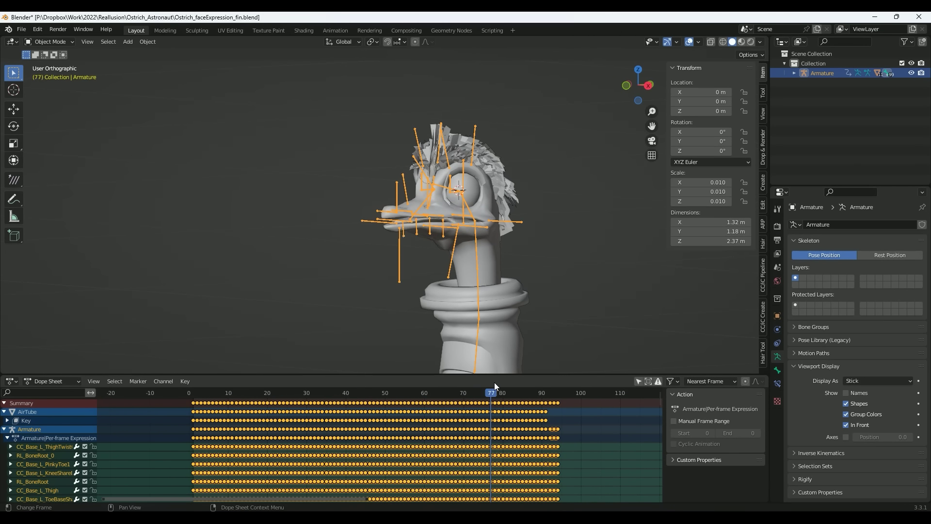
pyautogui.moveTo(494, 382); pyautogui.dragTo(542, 379)
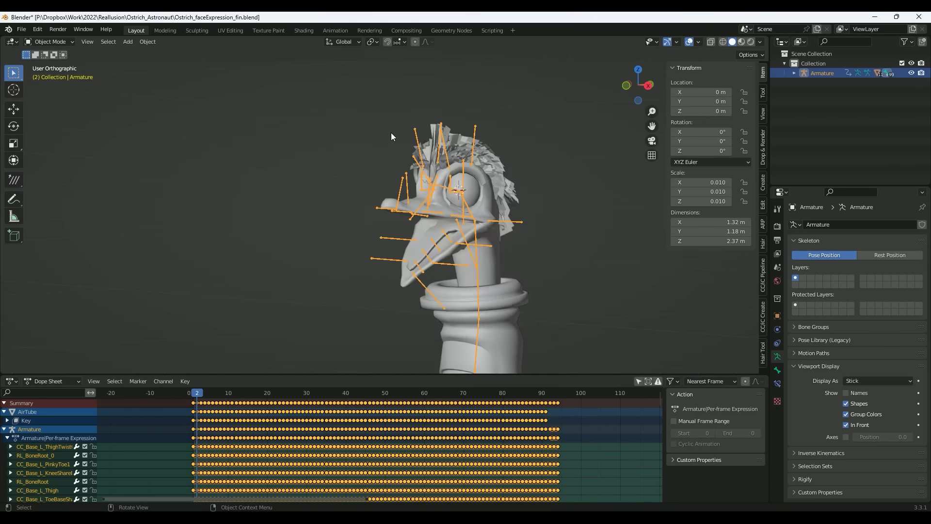
# Step: Select the entire character and export it as an FBX named Ostrich_FaceExpression_Fin
pyautogui.scroll(-9, 391, 90)
pyautogui.press('KP_3')
pyautogui.press('a')
pyautogui.click(22, 30)
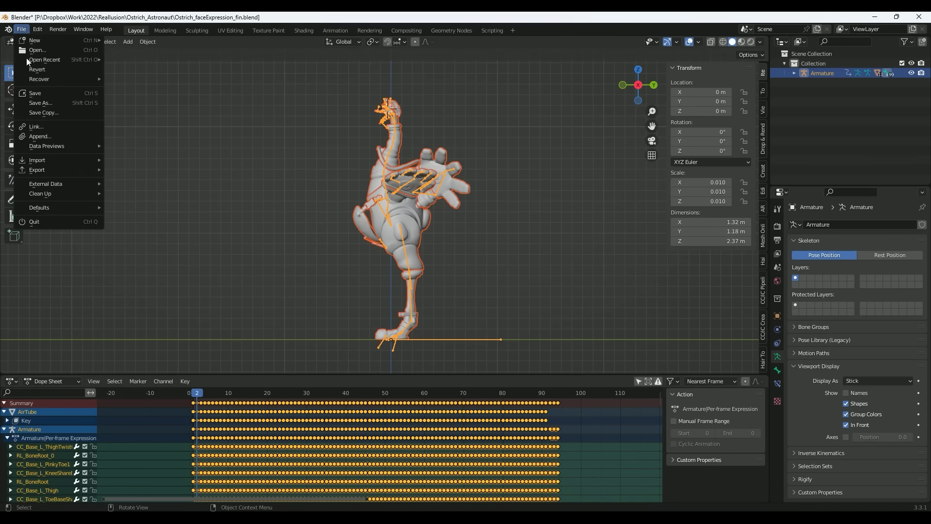
pyautogui.moveTo(49, 174)
pyautogui.click(146, 247)
pyautogui.click(310, 201)
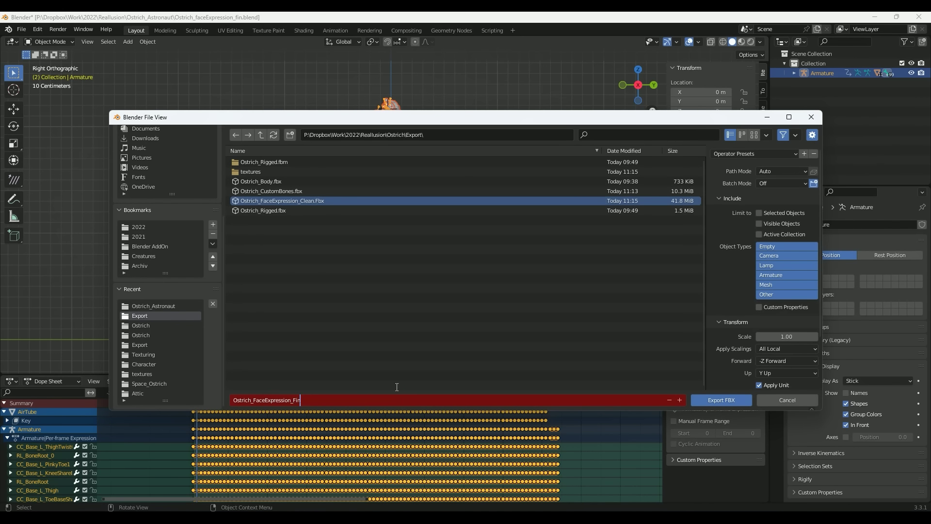
pyautogui.press('Return')
pyautogui.scroll(-3, 764, 211)
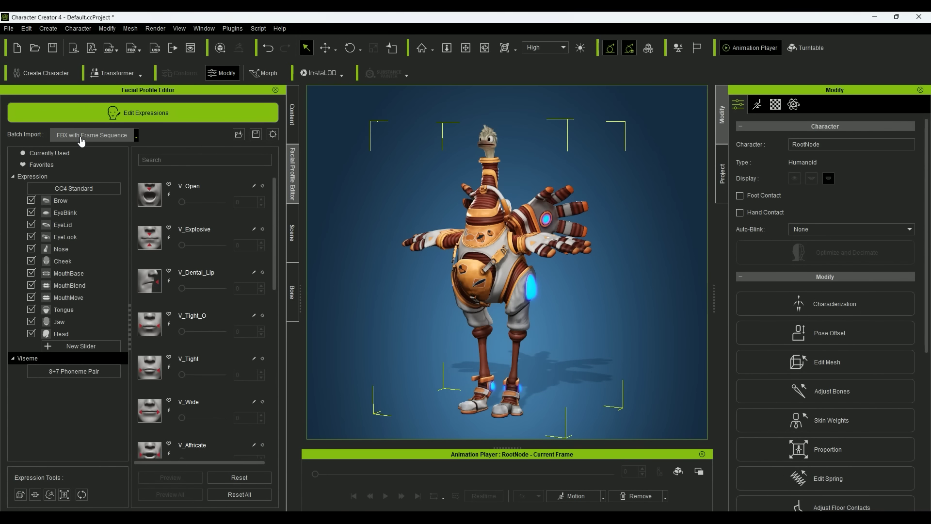
# Step: Import the facial frame sequence from Ostrich_FaceExpression_Fin.fbx with Ostrich_Rigged.fbxkey as the decrypt key, and apply the _Talk_M motion to the ostrich
pyautogui.click(82, 136)
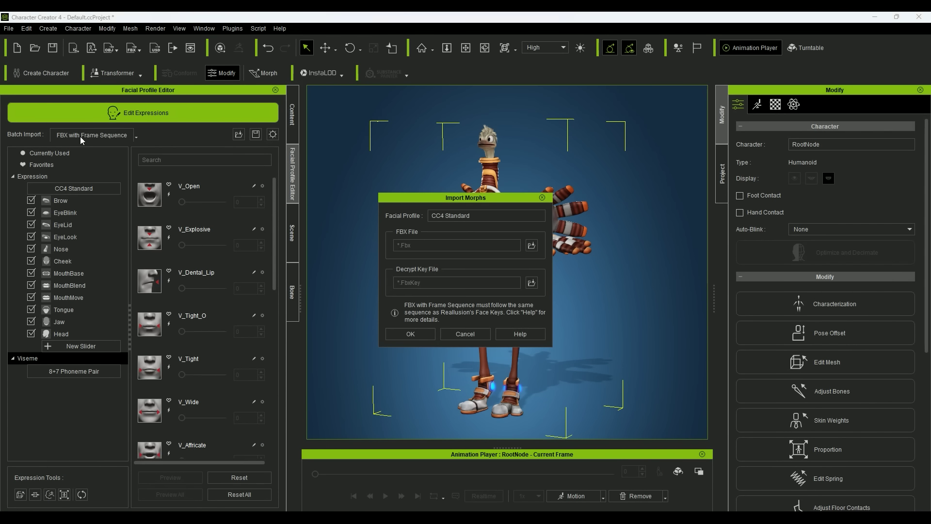
pyautogui.click(531, 245)
pyautogui.click(150, 177)
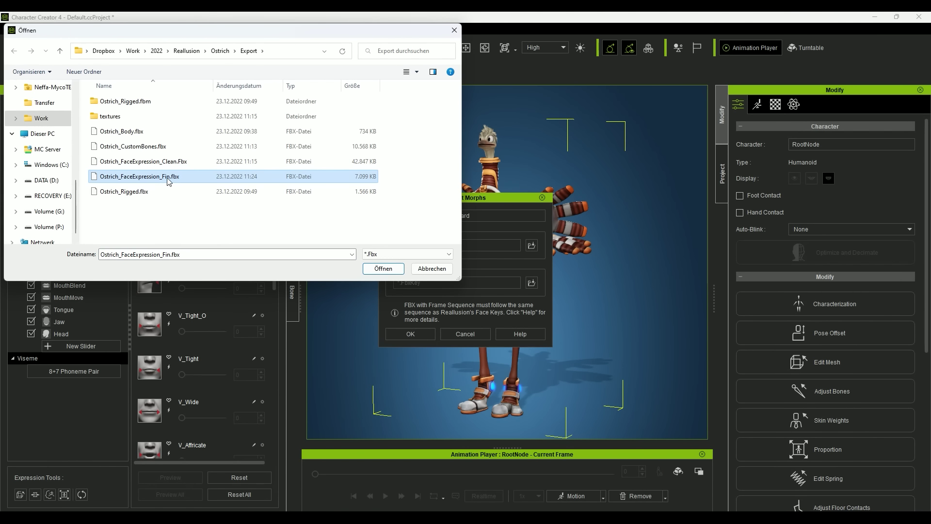
pyautogui.click(369, 269)
pyautogui.click(532, 282)
pyautogui.click(105, 150)
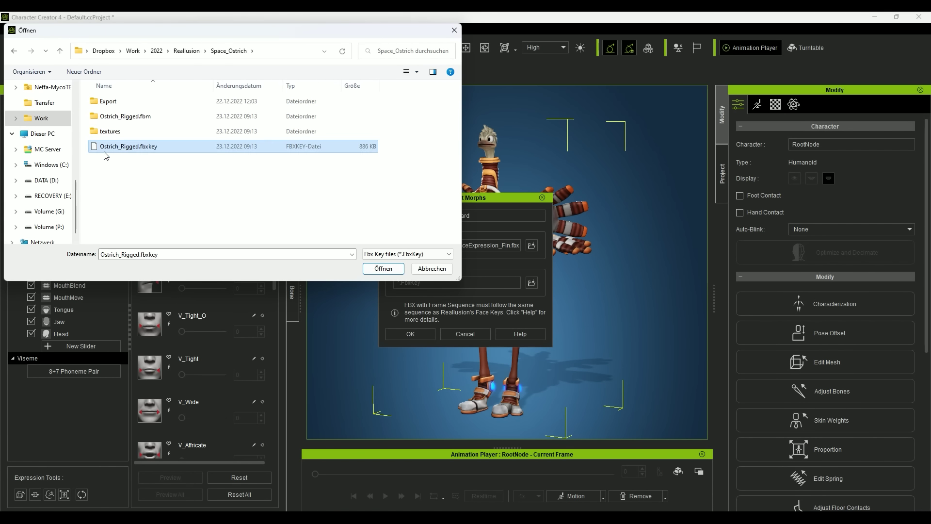
pyautogui.click(383, 268)
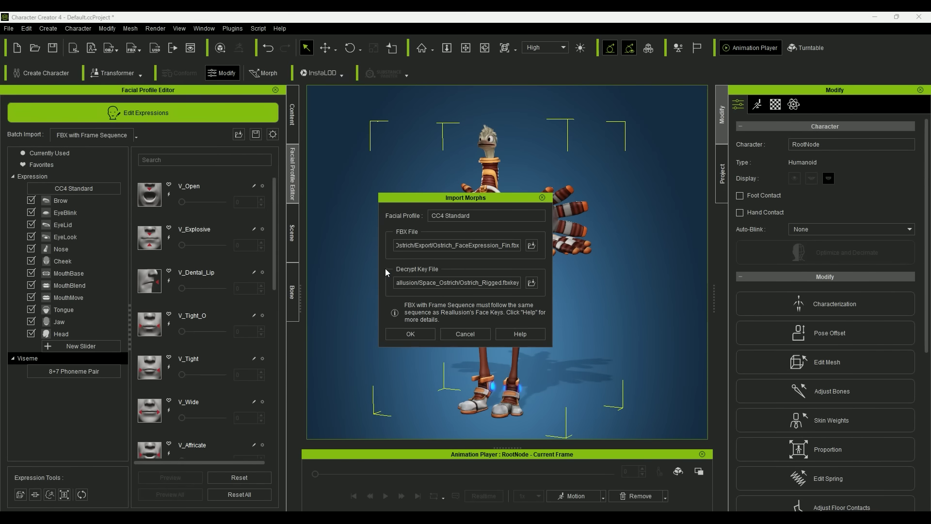
pyautogui.click(410, 334)
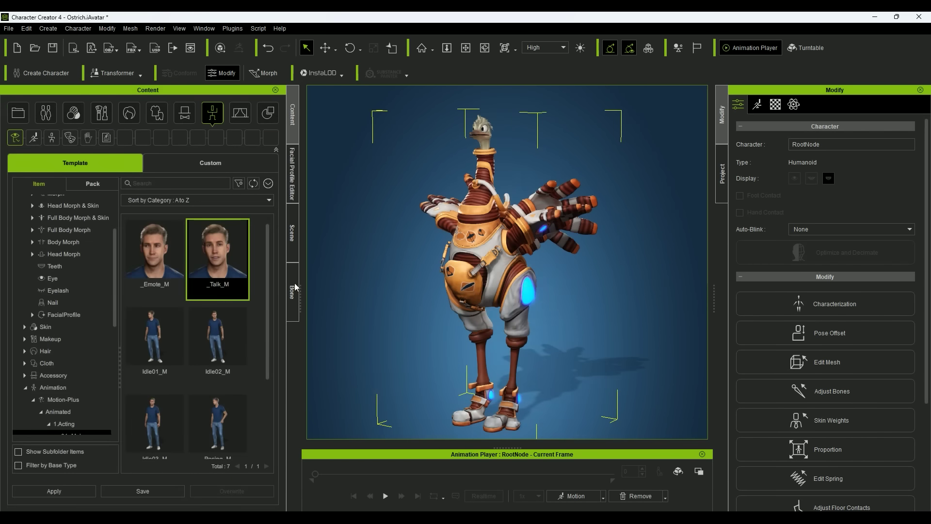
pyautogui.moveTo(218, 268); pyautogui.dragTo(476, 245)
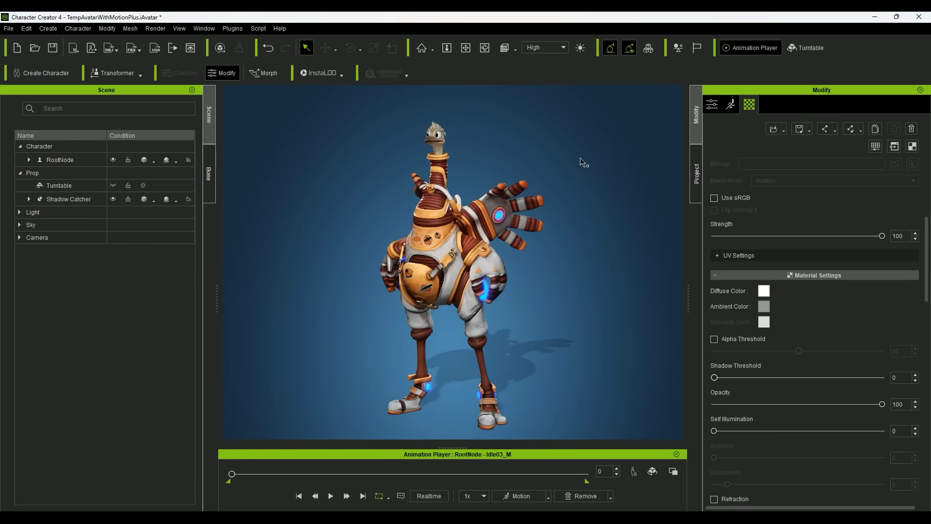
# Step: Import the helmet as a separate object and select one of its materials for editing
pyautogui.click(9, 28)
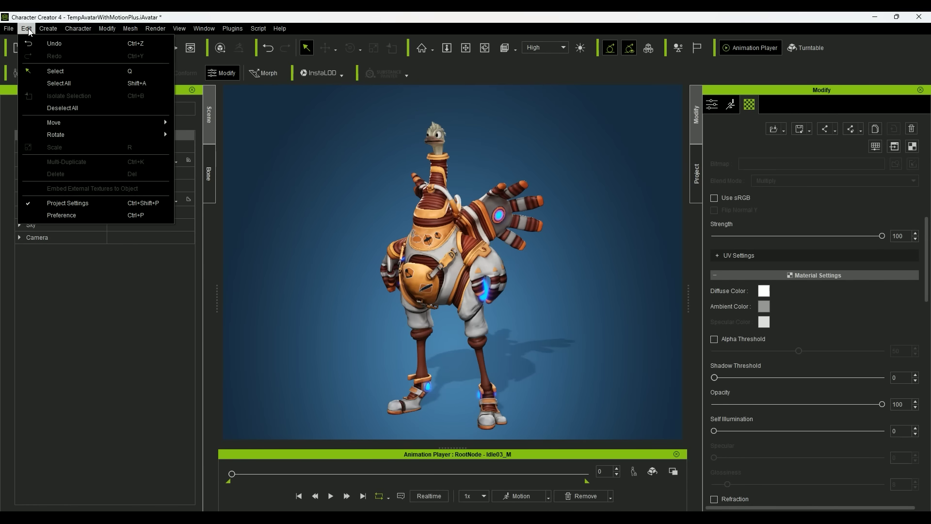
pyautogui.click(120, 135)
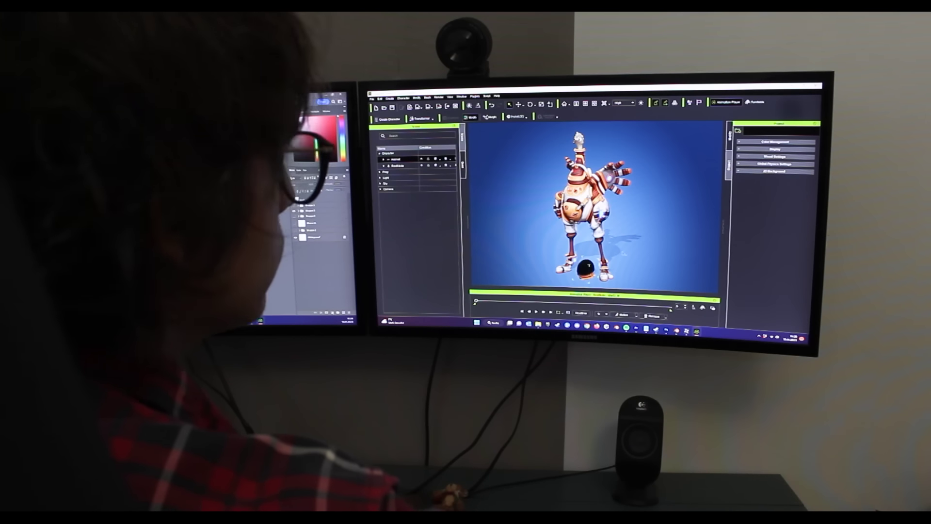
pyautogui.click(773, 207)
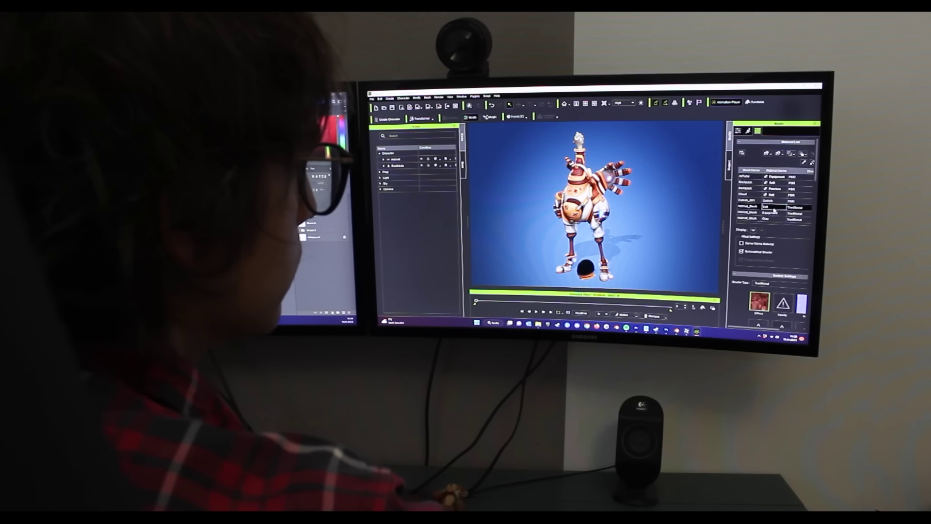
pyautogui.scroll(-5, 773, 214)
pyautogui.moveTo(725, 226); pyautogui.dragTo(674, 223)
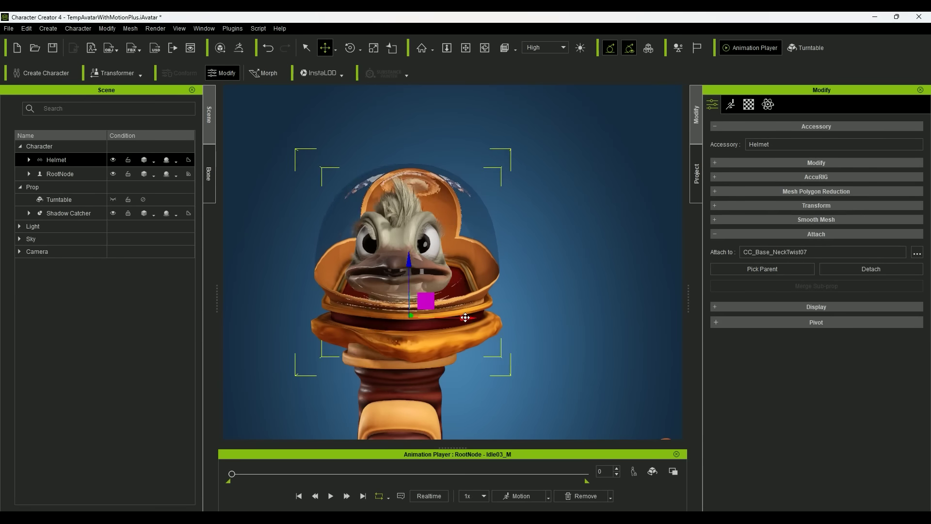
# Step: Position the helmet accessory around the ostrich's head and inspect its fit
pyautogui.moveTo(465, 318); pyautogui.dragTo(456, 317)
pyautogui.moveTo(626, 293)
pyautogui.keyDown('alt'); pyautogui.mouseDown()
pyautogui.moveTo(557, 291)
pyautogui.moveTo(555, 252)
pyautogui.moveTo(635, 287)
pyautogui.mouseUp(); pyautogui.keyUp('alt')
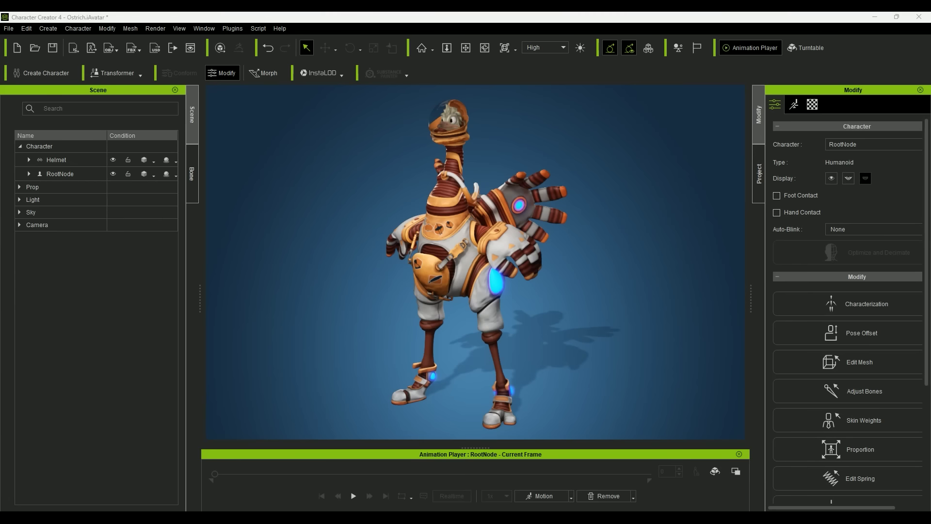
# Step: Start spring editing for the RootNode character and display its bone list with the backpack in view
pyautogui.scroll(-3, 786, 340)
pyautogui.click(796, 383)
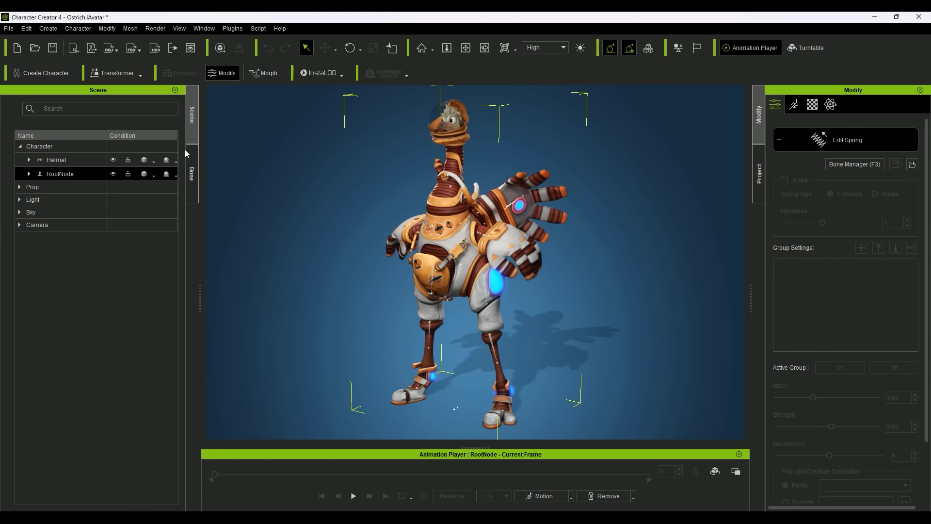
pyautogui.click(188, 168)
pyautogui.keyDown('alt'); pyautogui.moveTo(606, 223); pyautogui.dragTo(340, 211); pyautogui.keyUp('alt')
pyautogui.scroll(4, 511, 206)
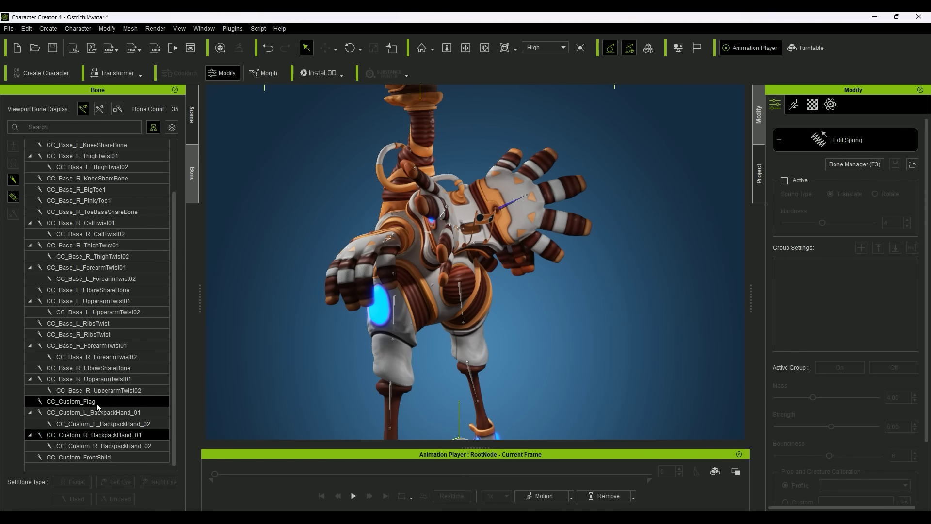
# Step: Activate springs on the CC_Custom_L_BackpackHand_01 and CC_Custom_R_BackpackHand_01 bones
pyautogui.click(91, 412)
pyautogui.click(89, 446)
pyautogui.click(69, 437)
pyautogui.click(80, 425)
pyautogui.click(88, 413)
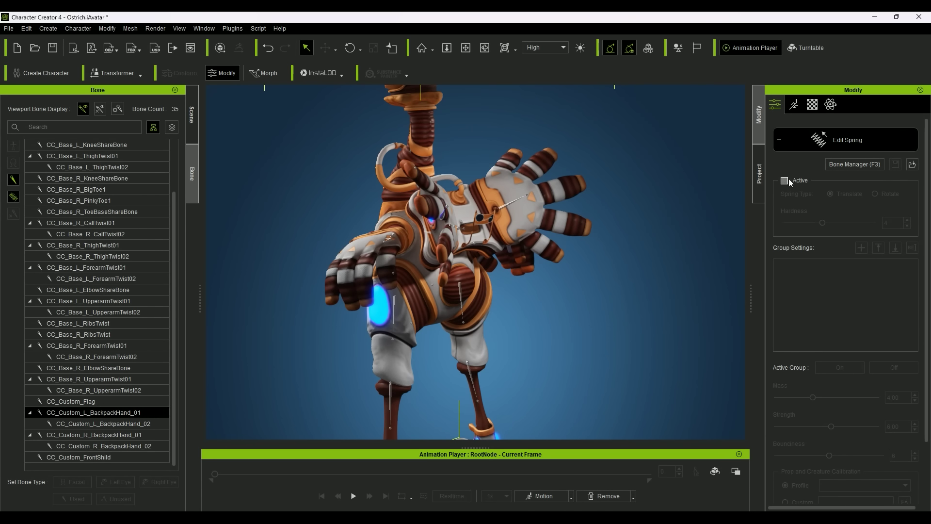
pyautogui.click(787, 181)
pyautogui.click(90, 435)
pyautogui.click(785, 181)
pyautogui.moveTo(617, 294); pyautogui.dragTo(570, 293, button='right')
# Step: Activate springs on CC_Custom_Flag and on the CC_Custom_L_BackpackHand_02 and CC_Custom_R_BackpackHand_02 bones
pyautogui.click(94, 413)
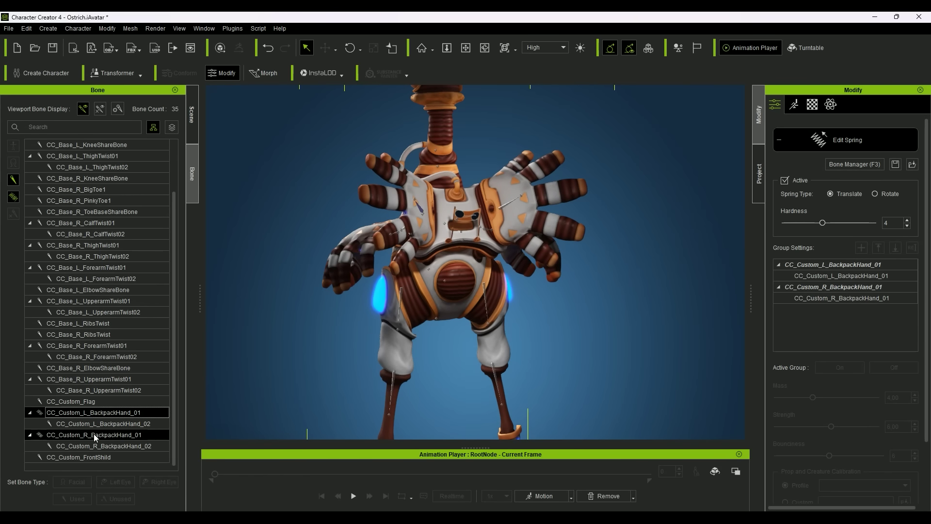
pyautogui.click(92, 402)
pyautogui.click(785, 181)
pyautogui.click(101, 424)
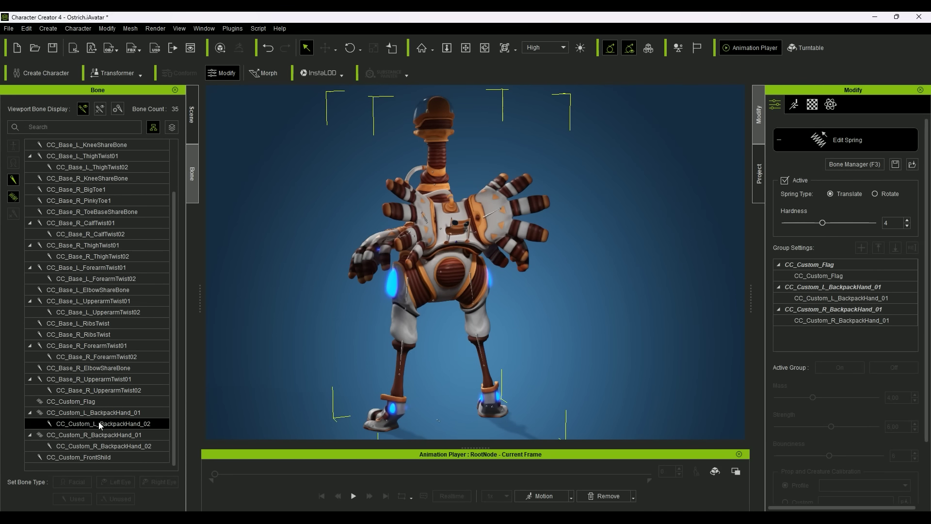
pyautogui.keyDown('ctrl'); pyautogui.click(103, 446); pyautogui.keyUp('ctrl')
pyautogui.click(785, 180)
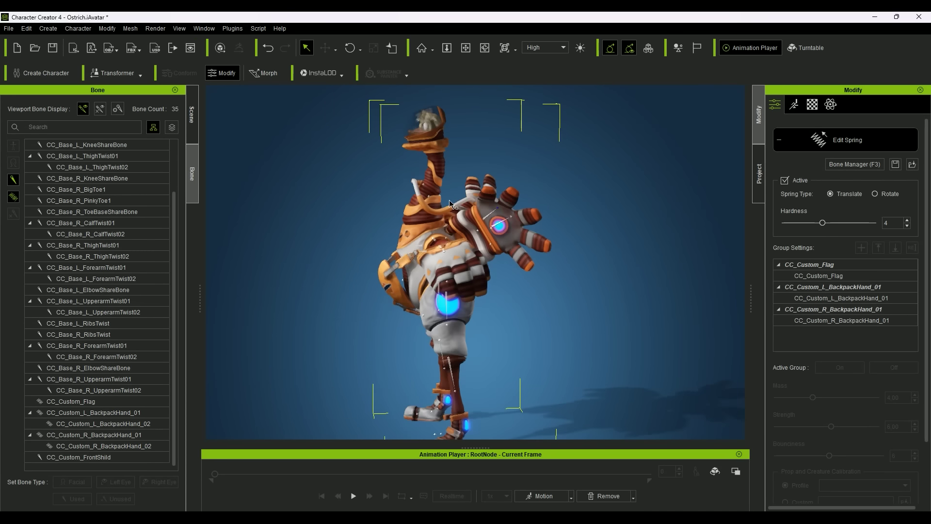
# Step: Apply the Cheer Hands & Step Dance motion to the ostrich and play it to test the springs
pyautogui.click(225, 28)
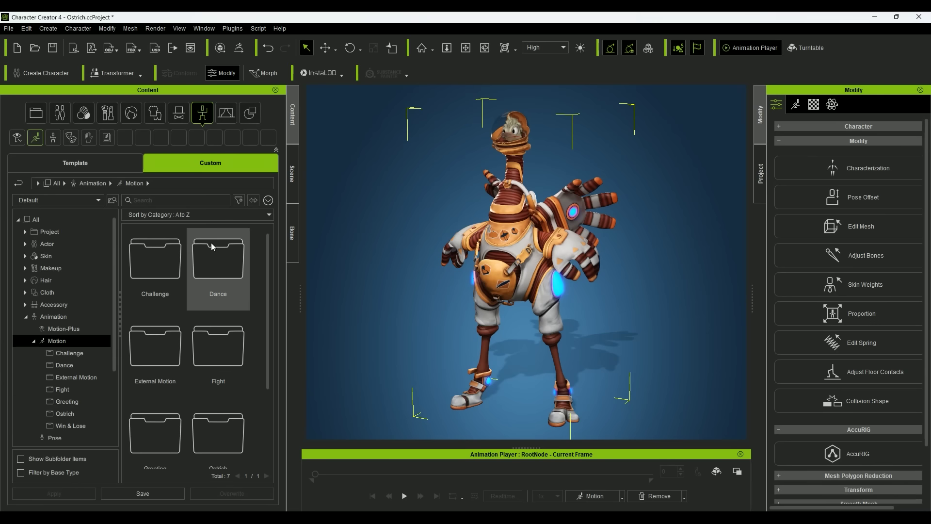
pyautogui.moveTo(215, 246); pyautogui.dragTo(506, 291)
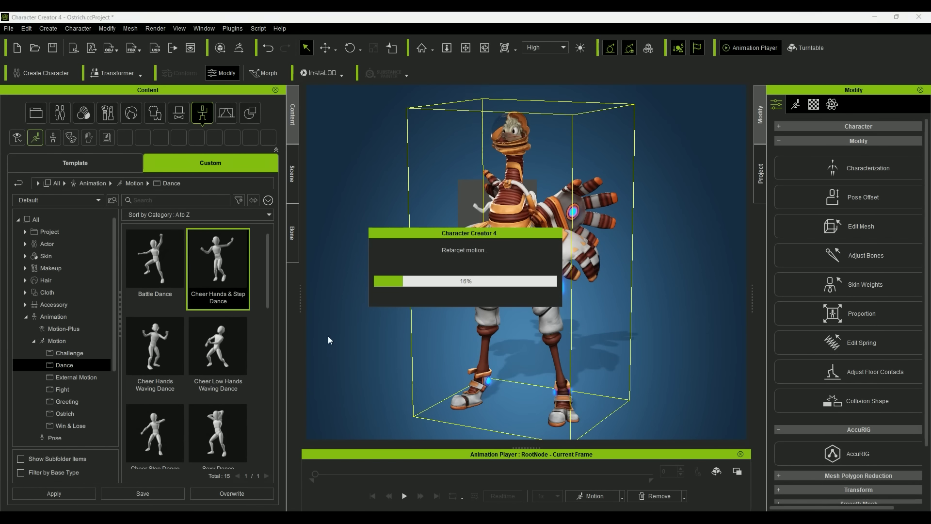
pyautogui.press('space')
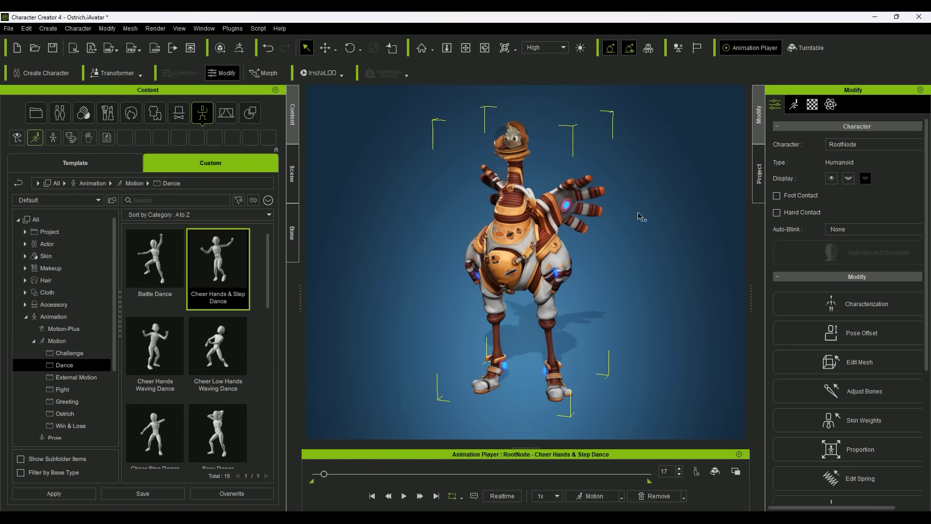
# Step: Activate physics on the Soft(Neck) material using Physics_uv.jpg as its weight map, and play the dance motion
pyautogui.click(830, 104)
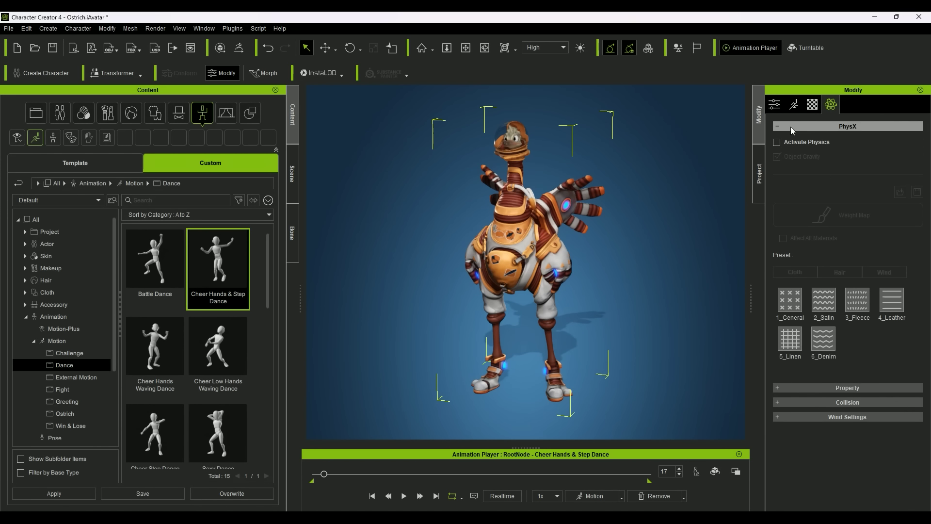
pyautogui.click(777, 142)
pyautogui.click(438, 291)
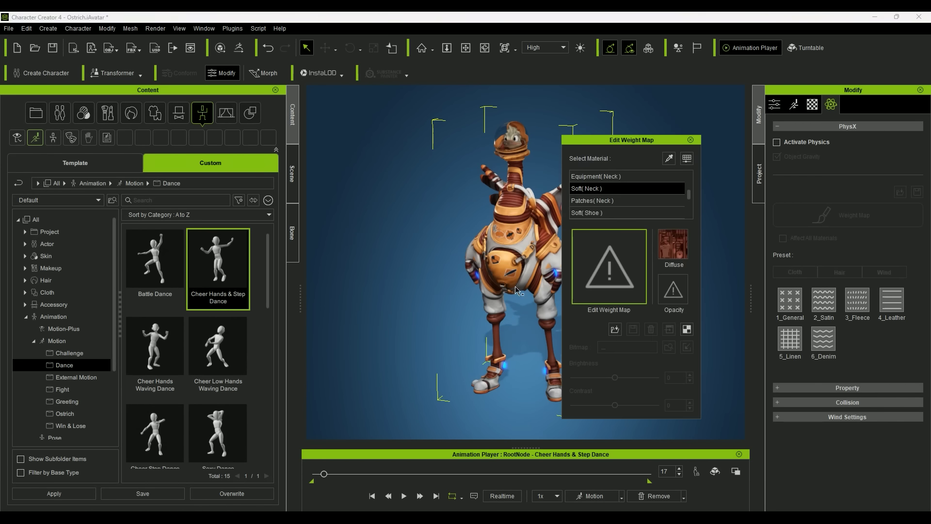
pyautogui.click(606, 276)
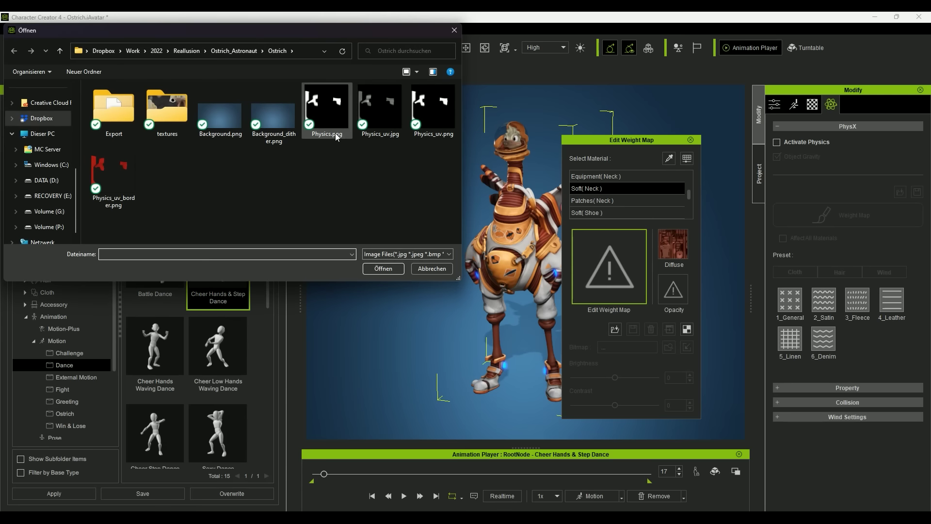
pyautogui.click(373, 145)
pyautogui.click(376, 270)
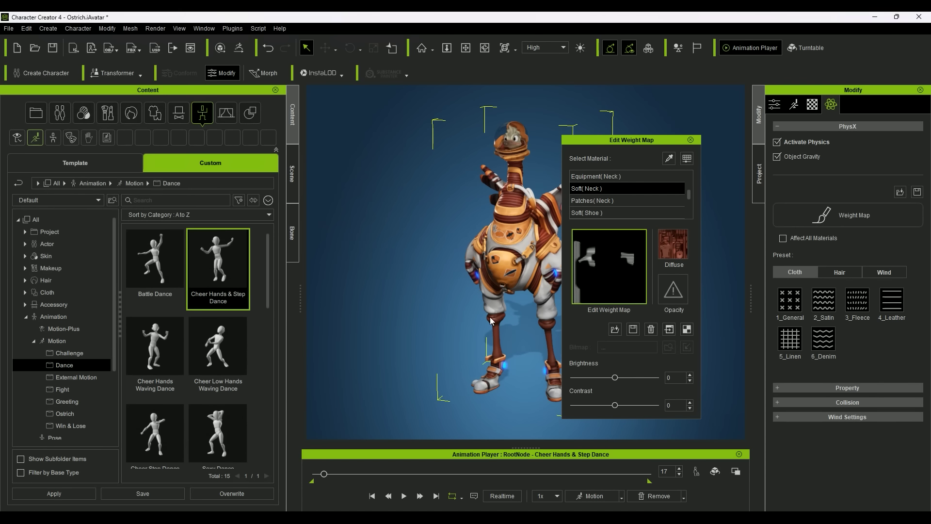
pyautogui.click(690, 139)
pyautogui.press('space')
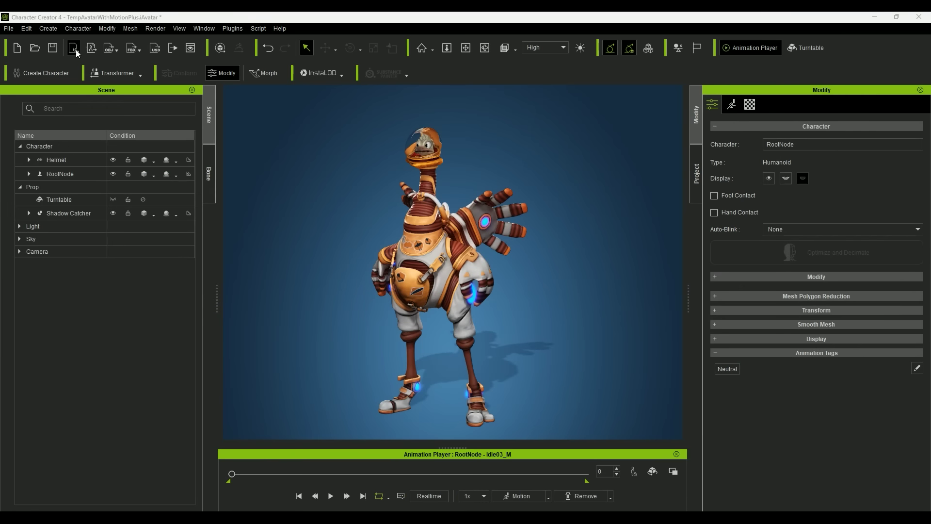
# Step: Send the ostrich character to iClone 8 and detach the Helmet accessory from it
pyautogui.click(75, 50)
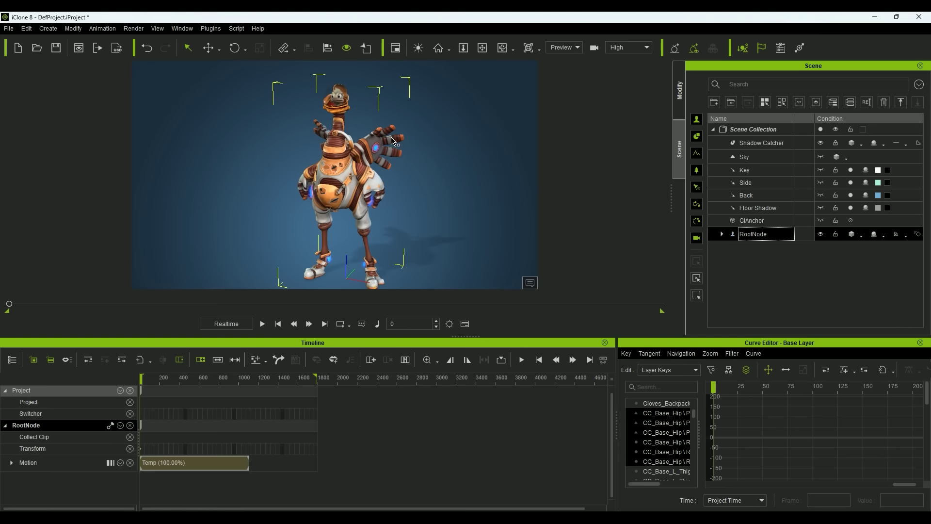
pyautogui.click(721, 234)
pyautogui.click(753, 248)
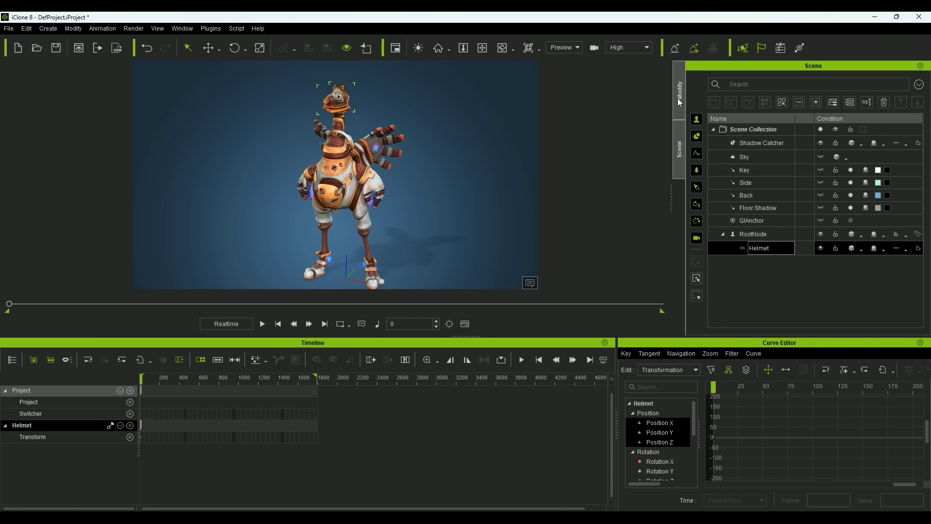
pyautogui.click(679, 100)
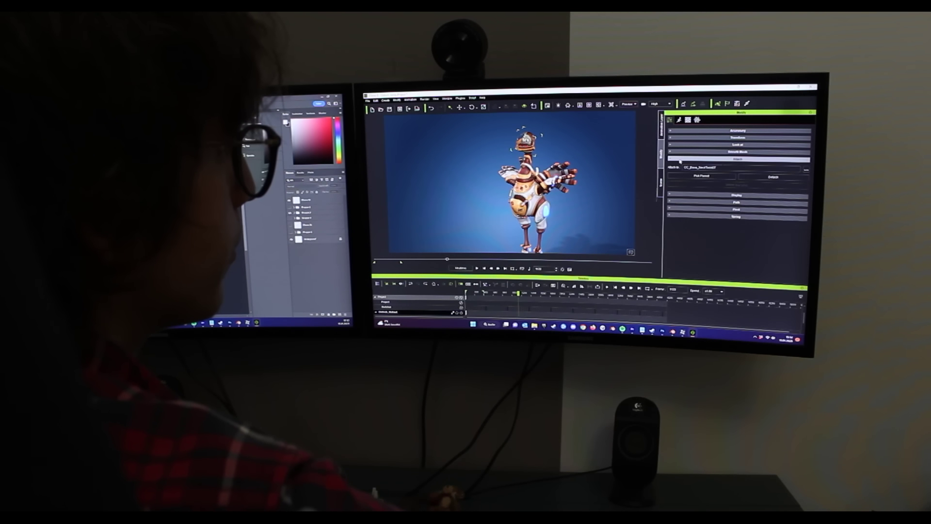
pyautogui.click(757, 178)
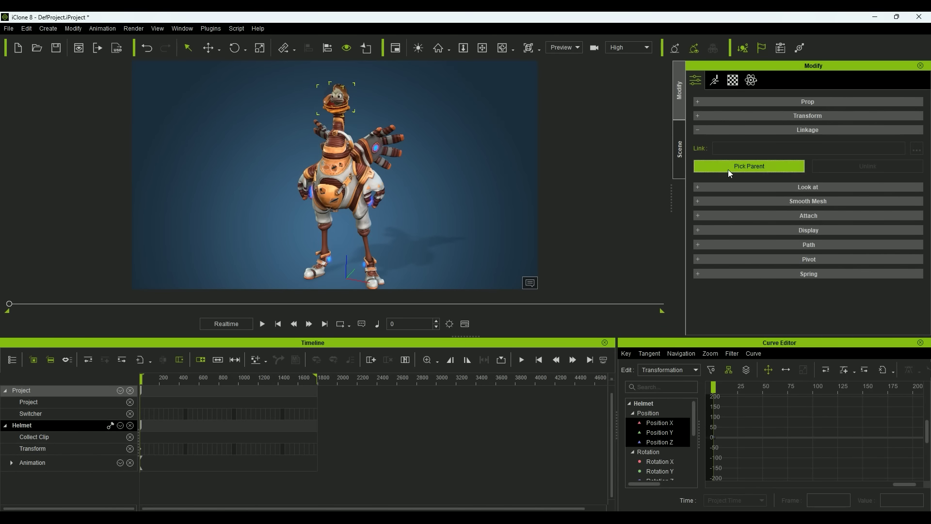
# Step: Link the helmet to the ostrich's neck, choosing the sub-node directly below CC_Base_NeckTwist07 with alignment set to None
pyautogui.click(728, 170)
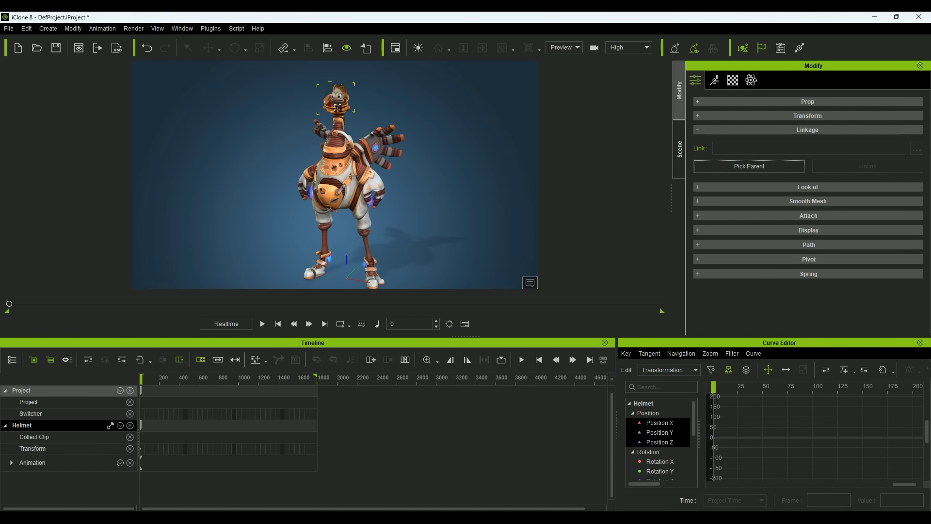
pyautogui.click(339, 106)
pyautogui.click(915, 164)
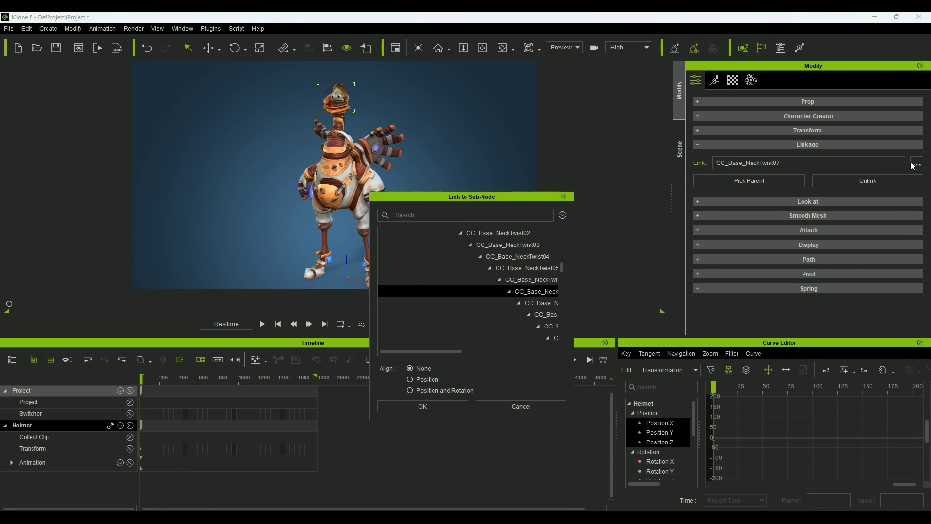
pyautogui.click(545, 303)
pyautogui.click(422, 406)
pyautogui.click(703, 144)
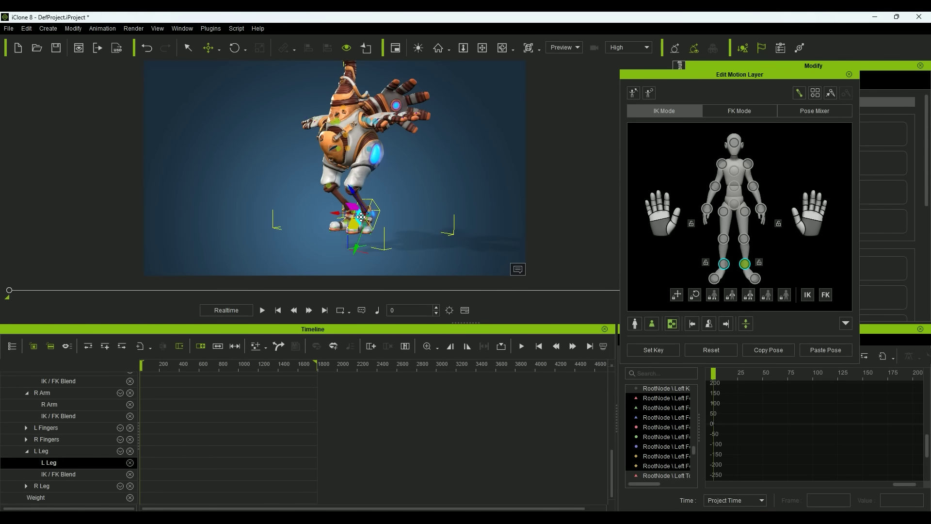
# Step: Extend the Default motion clip to about frame 60 on the Motion track and return the playhead to the start
pyautogui.moveTo(383, 257); pyautogui.dragTo(402, 203)
pyautogui.scroll(-3, 292, 180)
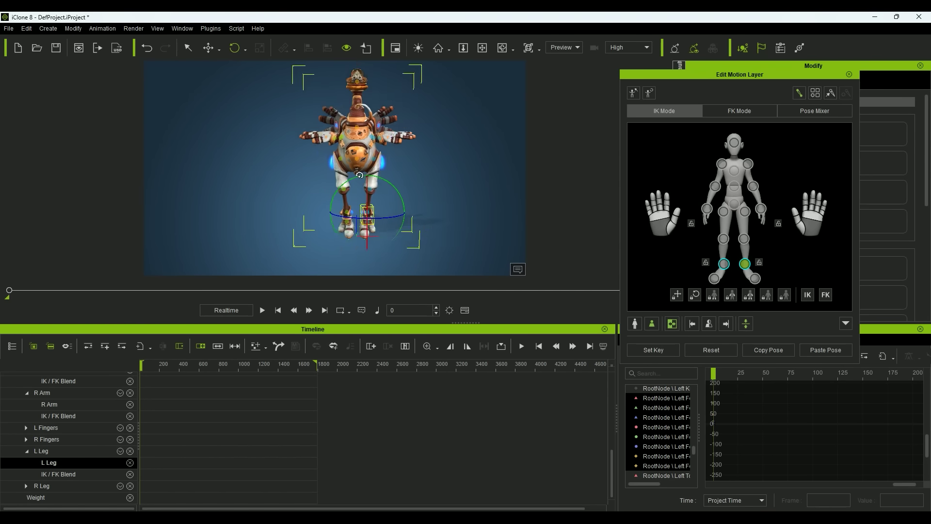
pyautogui.scroll(5, 292, 181)
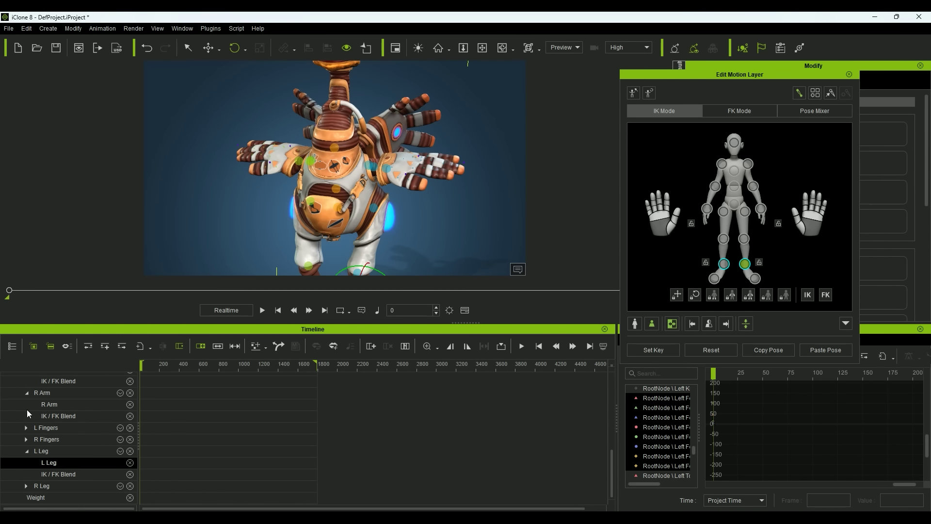
pyautogui.scroll(5, 44, 427)
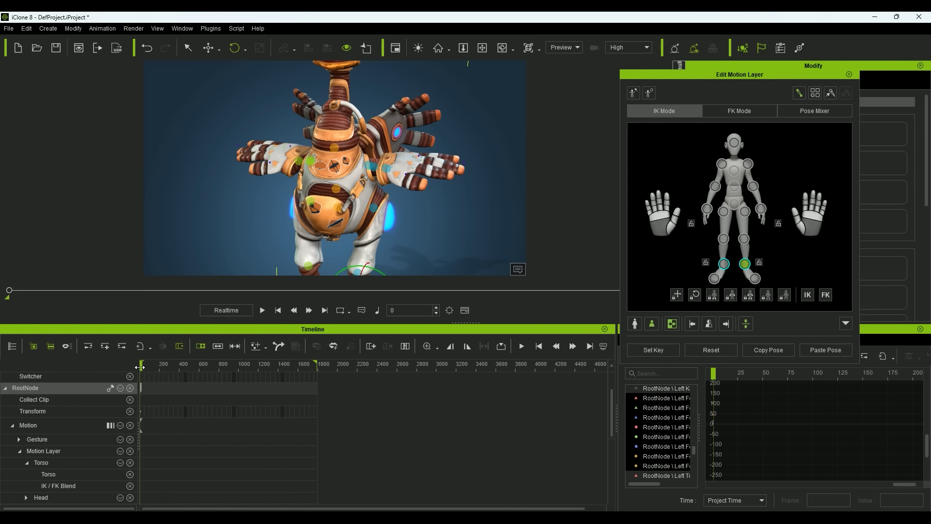
pyautogui.scroll(-3, 167, 465)
pyautogui.scroll(3, 147, 407)
pyautogui.keyDown('ctrl'); pyautogui.scroll(8, 143, 426); pyautogui.keyUp('ctrl')
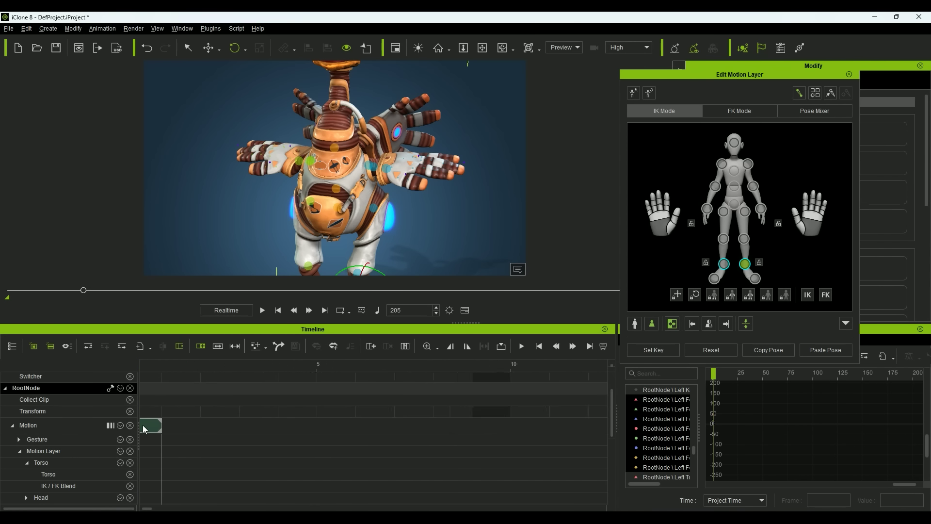
pyautogui.click(151, 427)
pyautogui.keyDown('ctrl'); pyautogui.scroll(-7, 221, 435); pyautogui.keyUp('ctrl')
pyautogui.moveTo(167, 425); pyautogui.dragTo(312, 427)
pyautogui.click(278, 310)
pyautogui.scroll(-5, 269, 197)
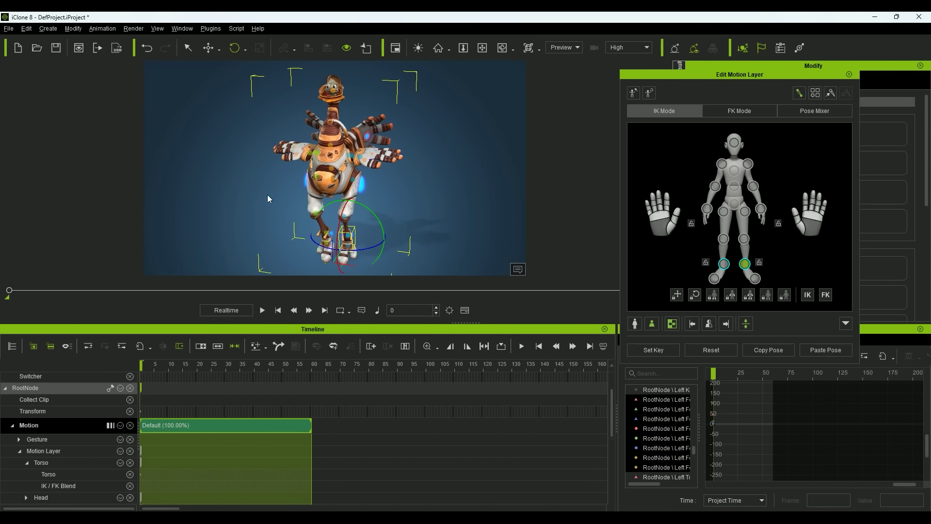
# Step: Copy the Motion Layer's starting pose keys to the end of the Default clip
pyautogui.moveTo(269, 197); pyautogui.dragTo(300, 191, button='right')
pyautogui.click(165, 450)
pyautogui.scroll(-1, 166, 450)
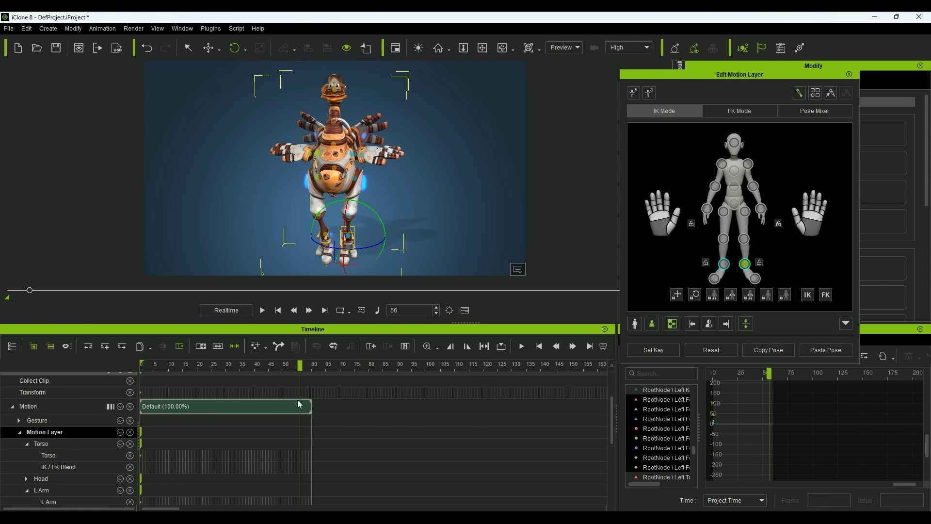
# Step: Adjust the ostrich's left hand with IK at frame 30, and loop playback over the Default clip's range
pyautogui.click(760, 209)
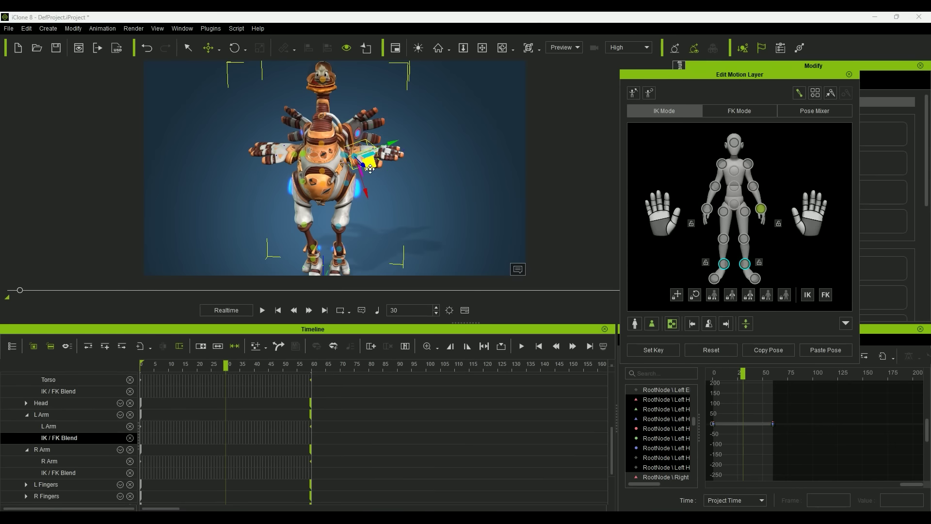
pyautogui.press('space')
pyautogui.moveTo(228, 213); pyautogui.dragTo(239, 216, button='right')
pyautogui.press('space')
pyautogui.click(220, 367)
pyautogui.scroll(2, 222, 412)
pyautogui.click(221, 406)
pyautogui.click(484, 347)
pyautogui.press('space')
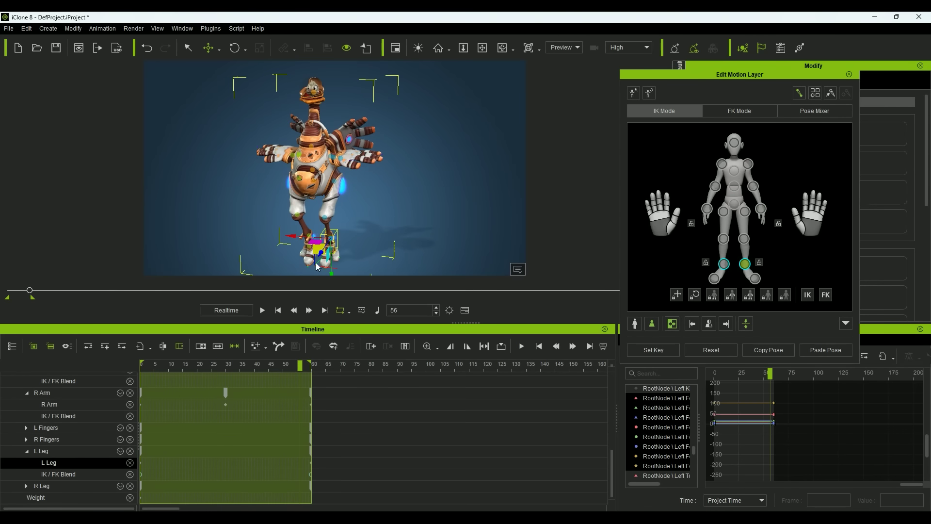
# Step: Move the ostrich's left foot slightly with IK around the middle of the clip, and scrub the timeline to check the motion
pyautogui.moveTo(302, 367); pyautogui.dragTo(226, 388)
pyautogui.moveTo(395, 232); pyautogui.dragTo(339, 235, button='right')
pyautogui.moveTo(324, 255); pyautogui.dragTo(322, 262)
pyautogui.moveTo(323, 262); pyautogui.dragTo(361, 259, button='right')
pyautogui.moveTo(142, 367); pyautogui.dragTo(216, 375)
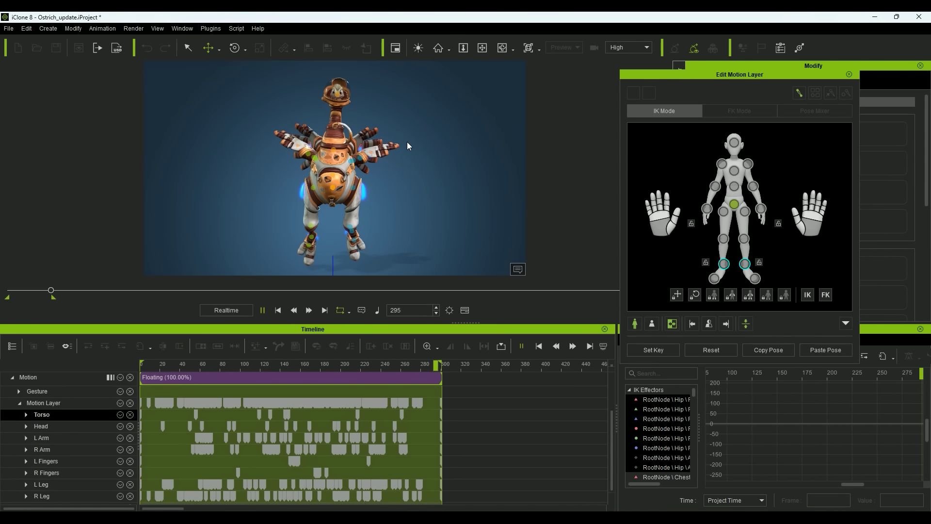
# Step: Stop playback of the Floating motion and close the motion layer editor
pyautogui.press('space')
pyautogui.moveTo(406, 141); pyautogui.dragTo(388, 160, button='right')
pyautogui.click(849, 75)
pyautogui.scroll(1, 44, 418)
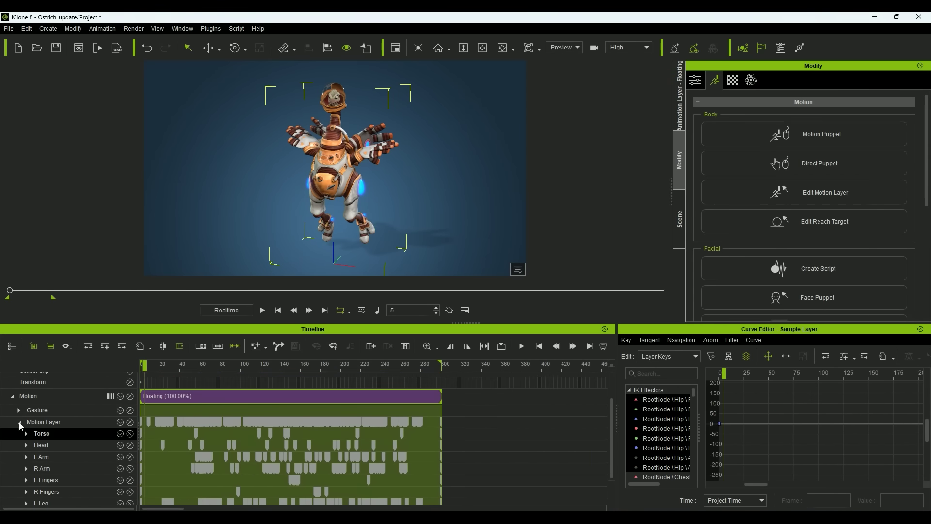
# Step: Duplicate the Floating clip, placing the copy shortly after the original on the Motion track
pyautogui.click(20, 423)
pyautogui.click(189, 425)
pyautogui.keyDown('ctrl'); pyautogui.scroll(-4, 176, 427); pyautogui.keyUp('ctrl')
pyautogui.moveTo(159, 366); pyautogui.dragTo(270, 387)
pyautogui.hotkey('ctrl', 'v')
pyautogui.click(303, 426)
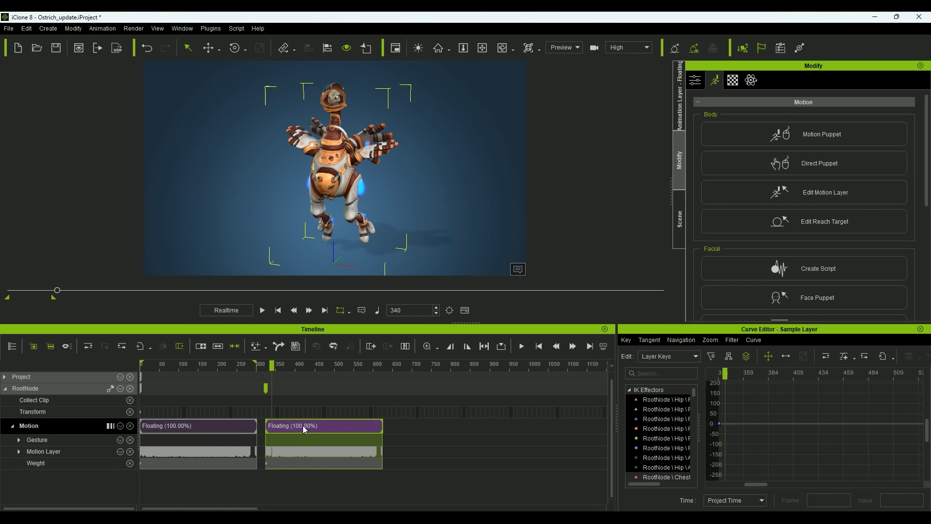
# Step: Rename the duplicated motion clip as Floating Side
pyautogui.keyDown('ctrl'); pyautogui.scroll(2, 303, 426); pyautogui.keyUp('ctrl')
pyautogui.rightClick(309, 425)
pyautogui.click(461, 370)
pyautogui.write('Si')
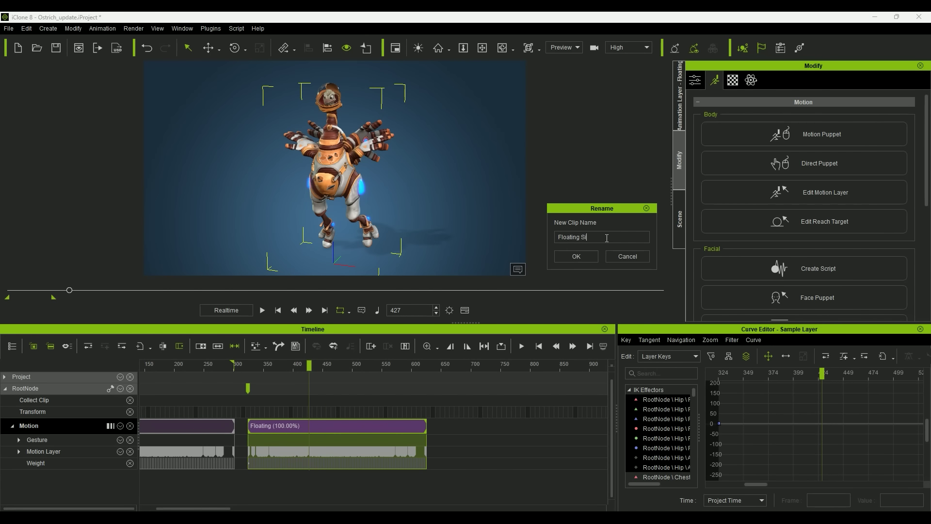
pyautogui.write('de')
pyautogui.press('Return')
# Step: Rename the Base Layer of the Floating Side clip as Overlay _Side
pyautogui.click(679, 134)
pyautogui.click(731, 119)
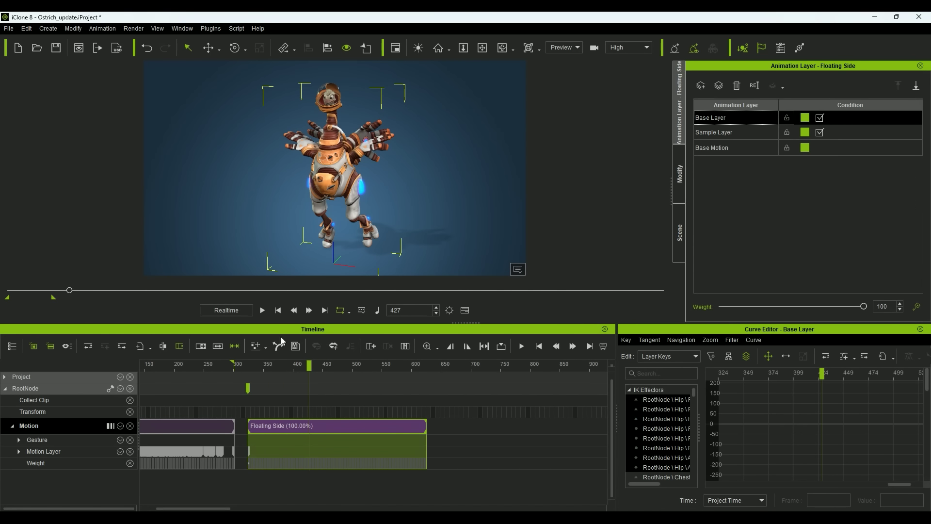
pyautogui.doubleClick(717, 118)
pyautogui.write('Overlay _Side')
pyautogui.press('Return')
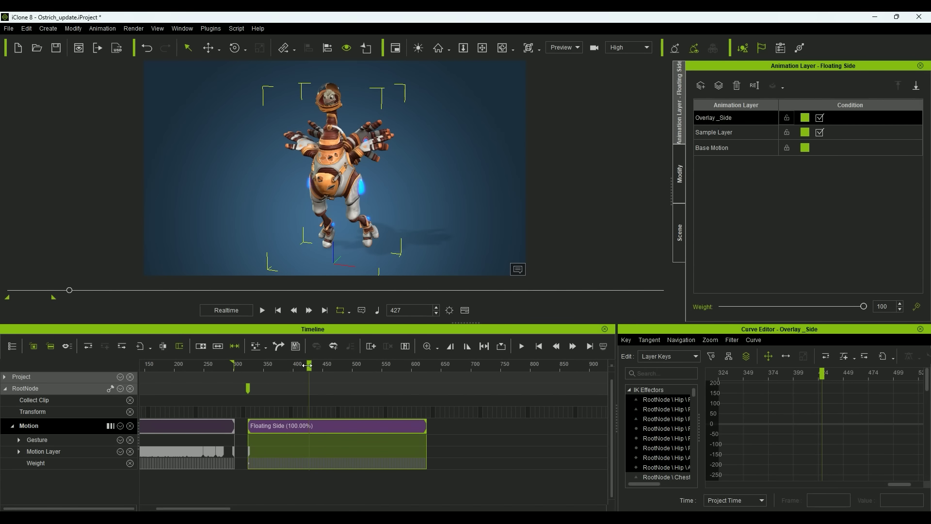
# Step: Pose the ostrich on the Overlay _Side layer at frame 456, lifting its right foot up and out to the side with IK
pyautogui.moveTo(307, 365); pyautogui.dragTo(250, 376)
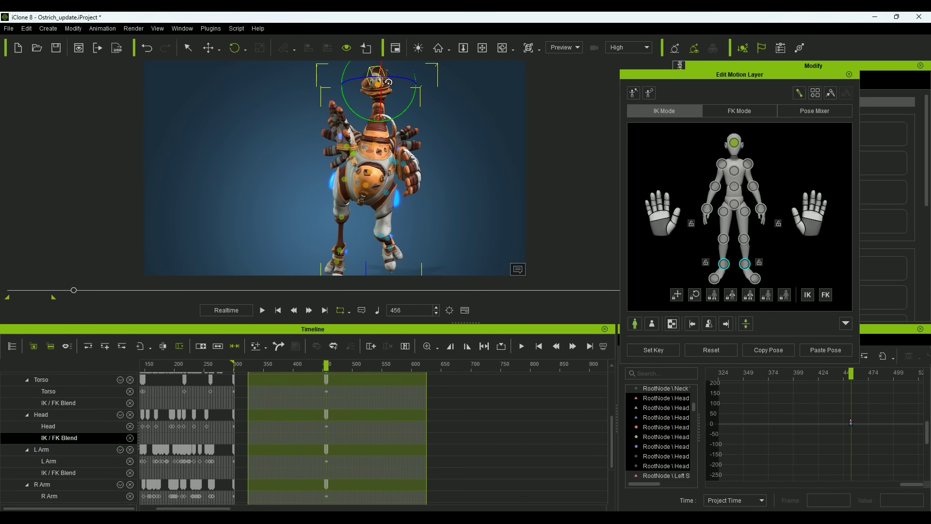
pyautogui.moveTo(362, 226); pyautogui.dragTo(376, 201, button='middle')
pyautogui.click(356, 238)
pyautogui.press('w')
pyautogui.moveTo(363, 218); pyautogui.dragTo(315, 164)
pyautogui.press('e')
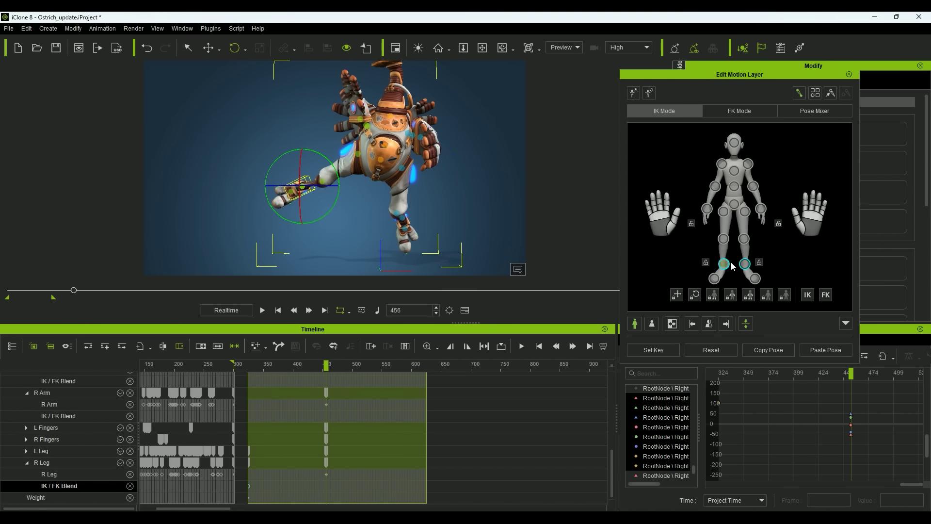
pyautogui.click(744, 265)
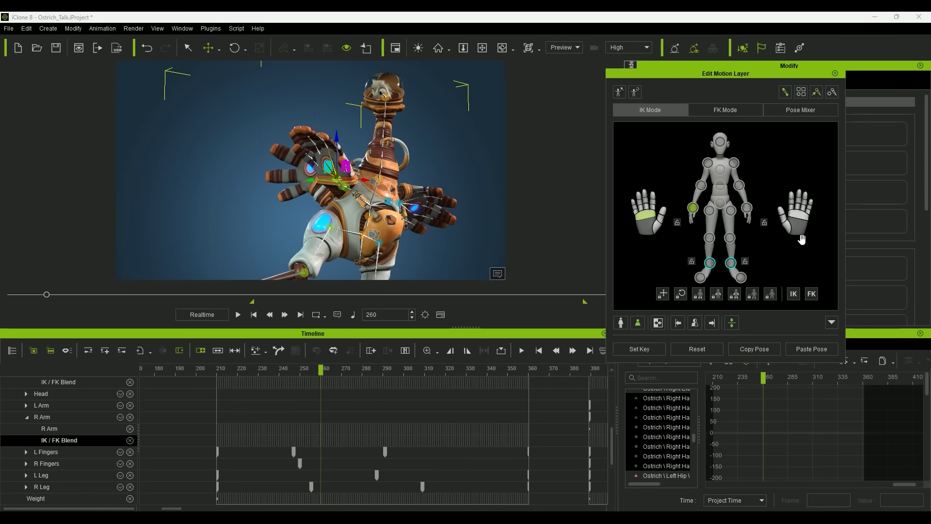
# Step: Scrub the ostrich's talking motion forward from frame 260 to review the right hand's pose
pyautogui.moveTo(333, 371); pyautogui.dragTo(371, 370)
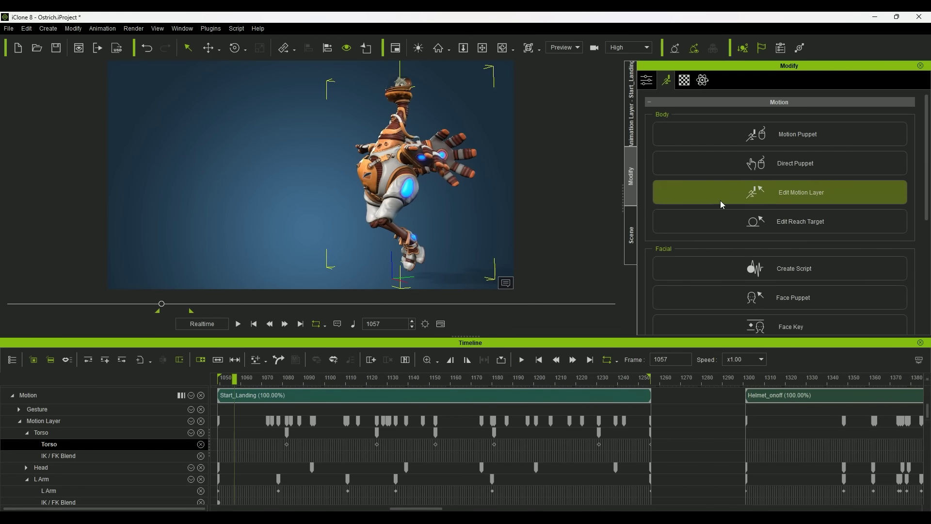
# Step: Adjust the CC_Custom_FrontShild bone in FK Mode across the Start_Landing clip, checking frames 1153, 1125 and 1231, and play the motion
pyautogui.click(778, 192)
pyautogui.click(773, 93)
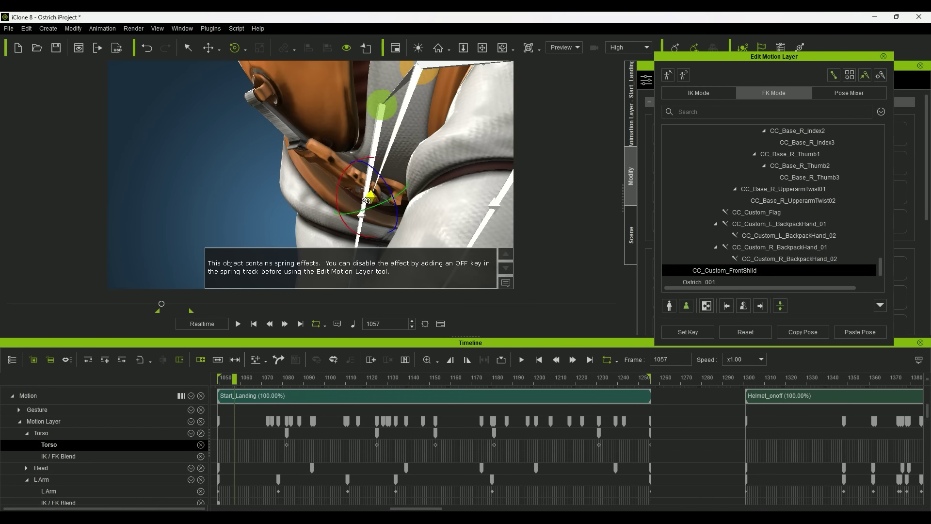
pyautogui.moveTo(235, 377); pyautogui.dragTo(436, 447)
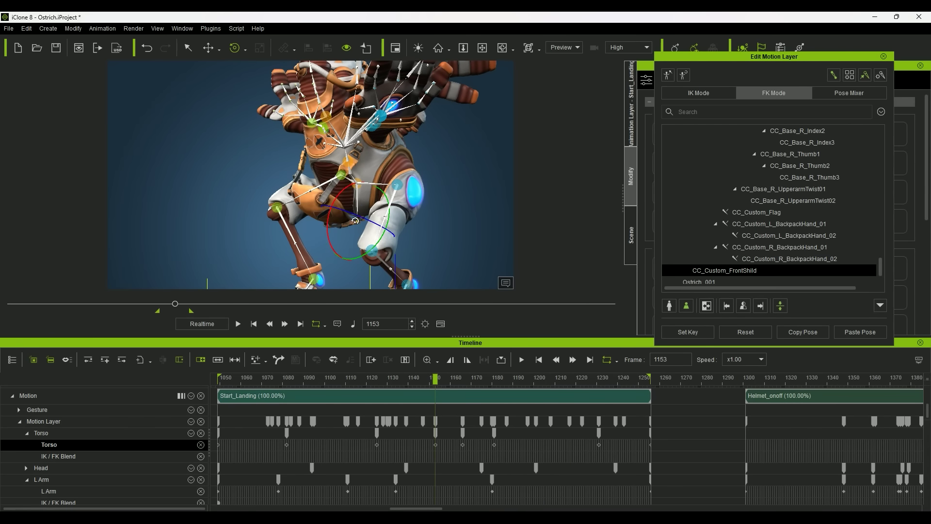
pyautogui.moveTo(435, 377); pyautogui.dragTo(377, 377)
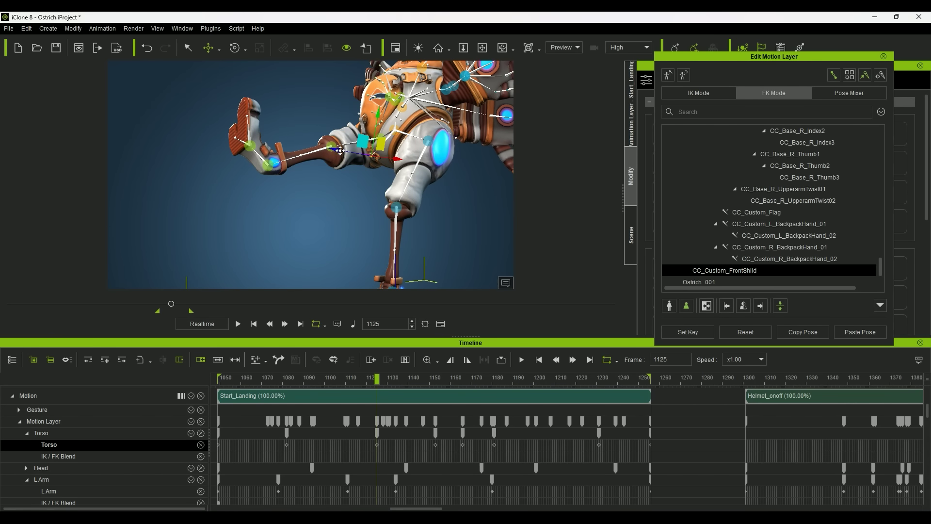
pyautogui.moveTo(377, 380); pyautogui.dragTo(611, 385)
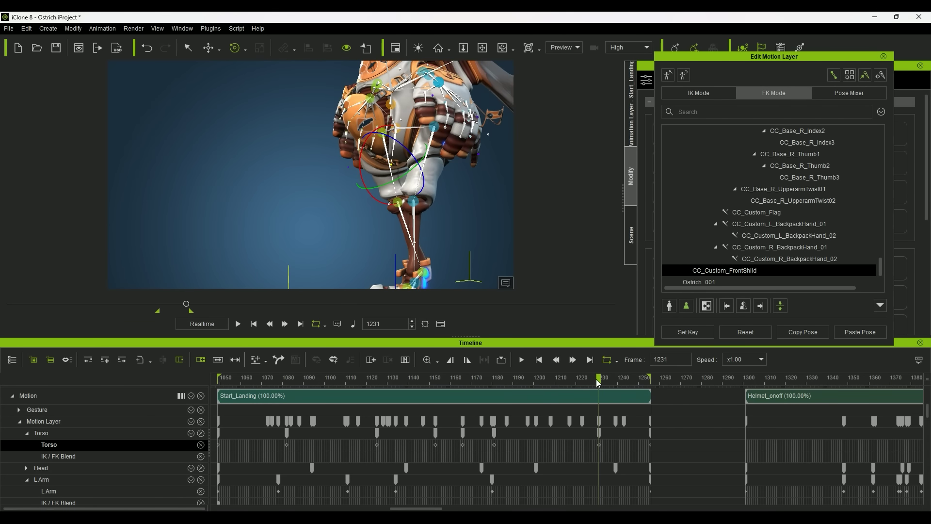
pyautogui.press('space')
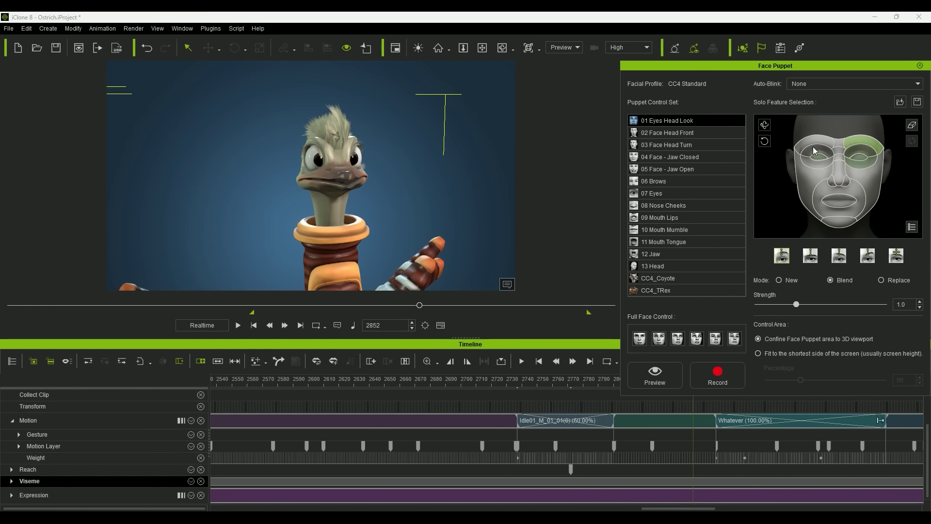
# Step: Start a Face Puppet preview in Blend mode with the brow and eye areas selected
pyautogui.click(651, 374)
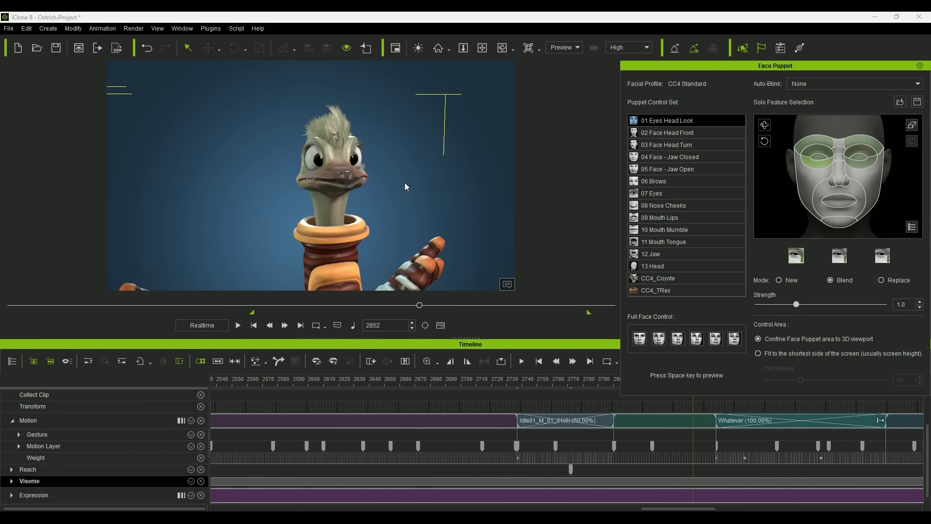